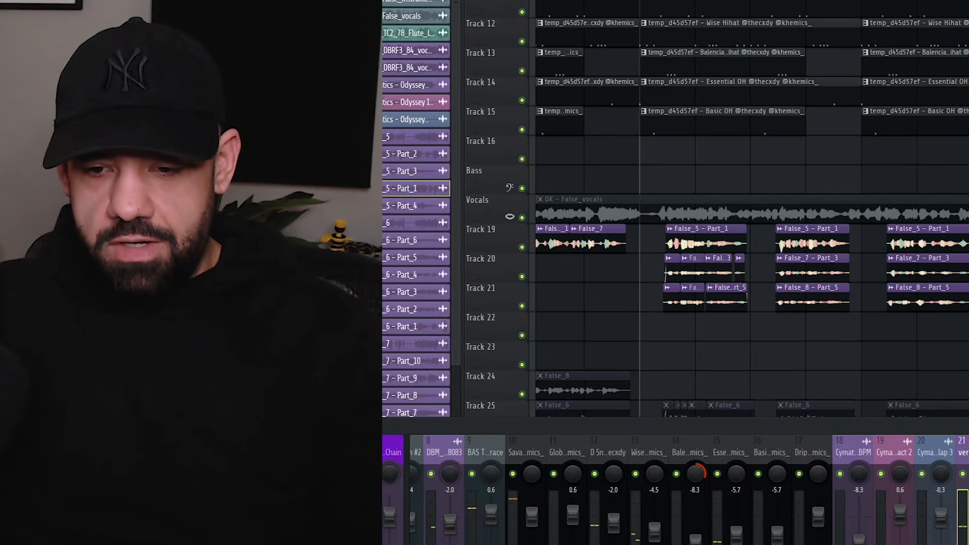
{"action": "left_click", "coordinate": [737, 97]}
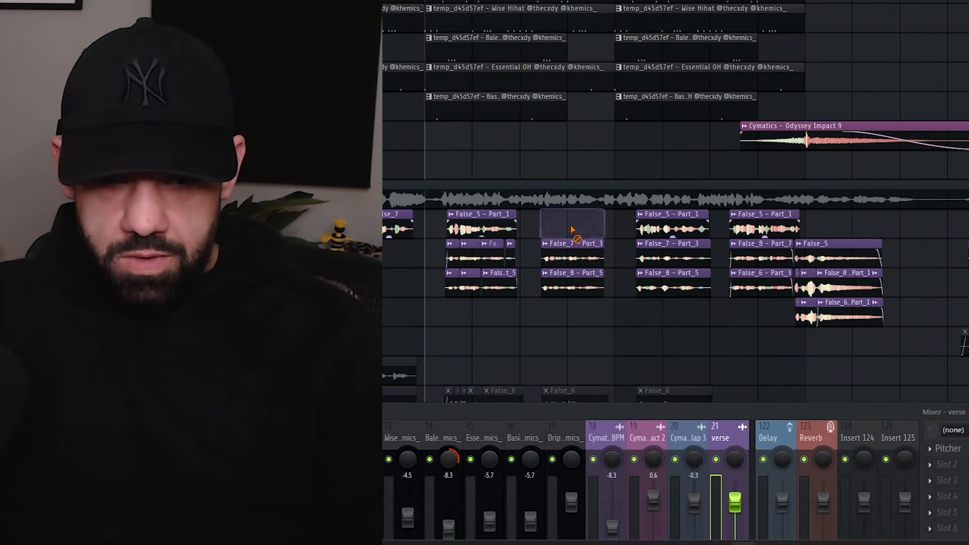
{"action": "right_click", "coordinate": [671, 230]}
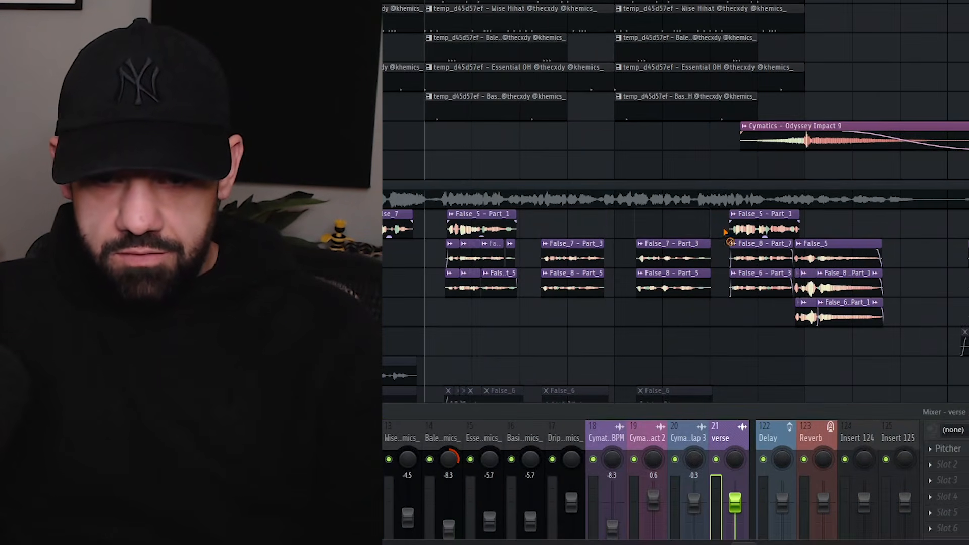
{"action": "right_click", "coordinate": [763, 230]}
{"action": "key", "text": "ctrl+z"}
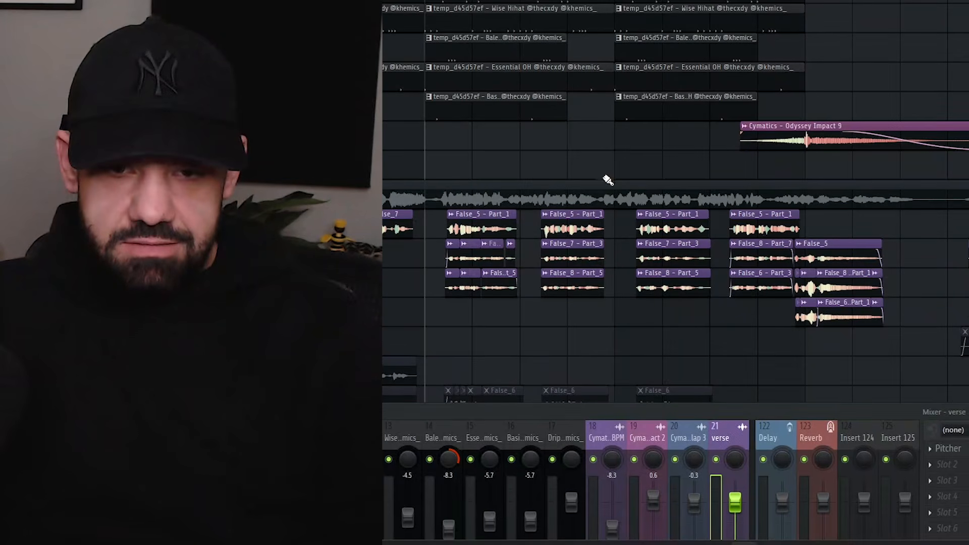
Step: Delete the three repeated False_5 - Part_1 clips and extend the first one across their full span
{"action": "scroll", "coordinate": [579, 162], "scroll_direction": "up", "scroll_amount": 3}
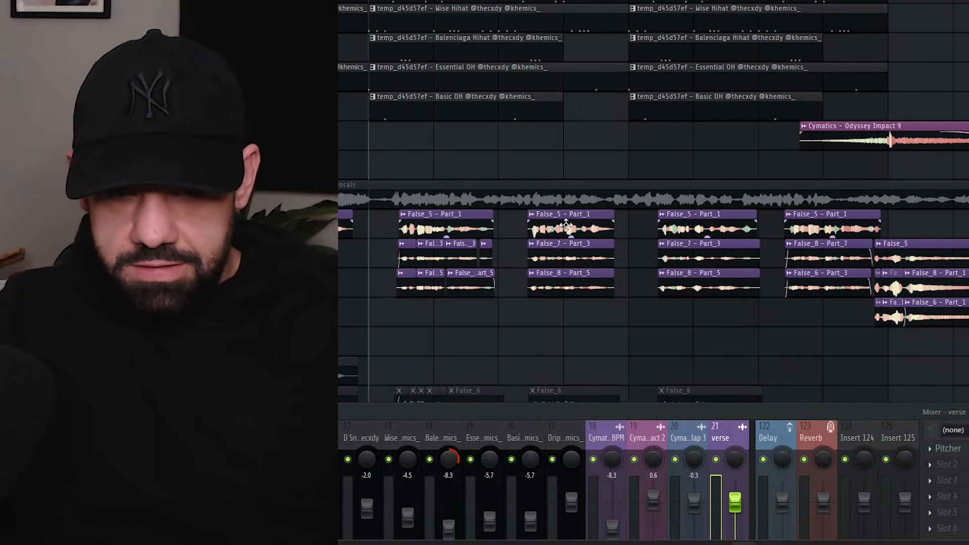
{"action": "right_click", "coordinate": [559, 230]}
{"action": "right_click", "coordinate": [706, 230]}
{"action": "right_click", "coordinate": [828, 230]}
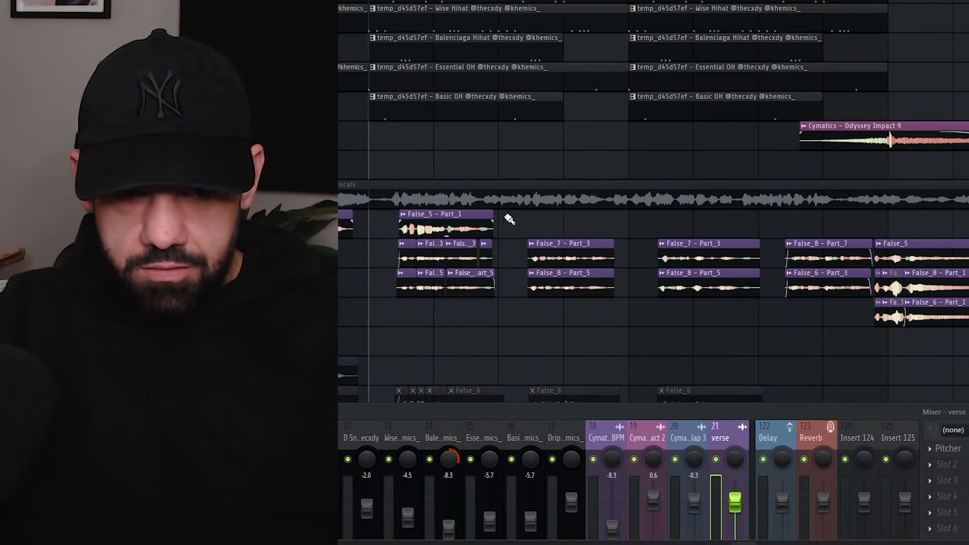
{"action": "left_click_drag", "start_coordinate": [493, 219], "coordinate": [917, 219]}
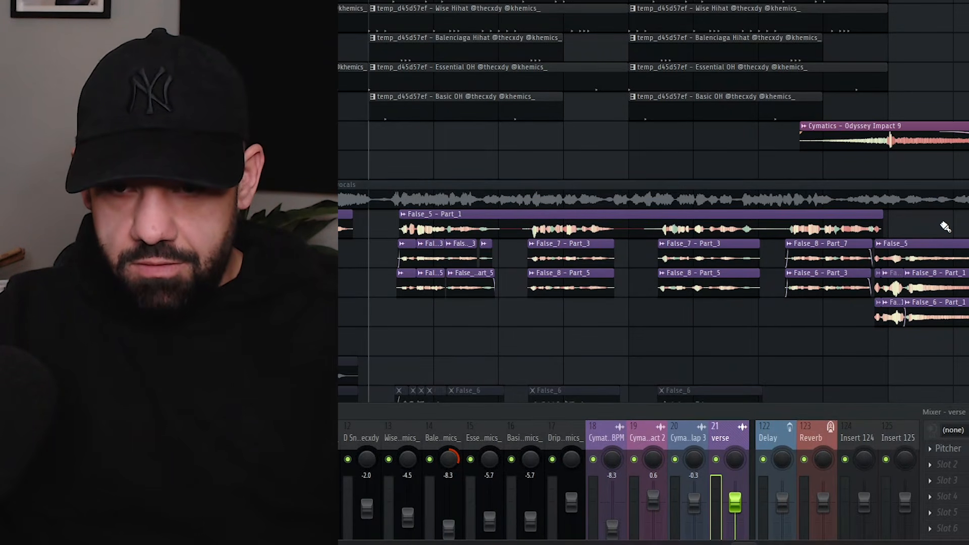
Step: Make the extended False_5 - Part_1 clip unique as a sample and open it in the pitch corrector
{"action": "left_click", "coordinate": [402, 215]}
{"action": "left_click", "coordinate": [534, 236]}
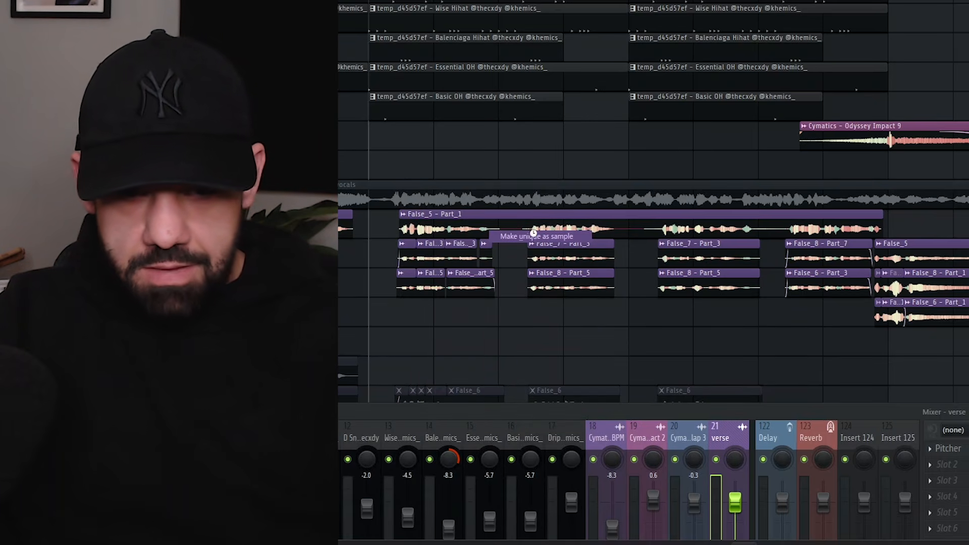
{"action": "double_click", "coordinate": [521, 236]}
{"action": "right_click", "coordinate": [432, 339]}
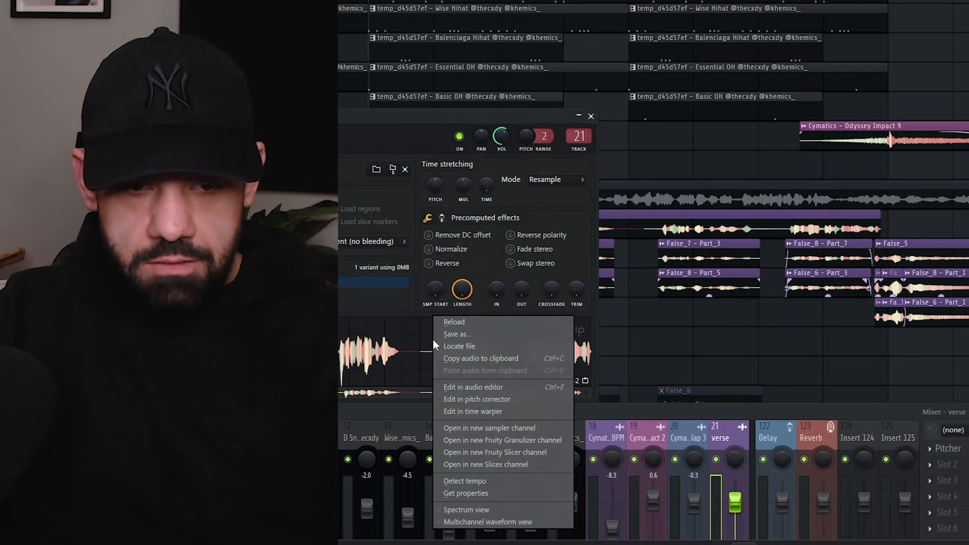
{"action": "left_click", "coordinate": [455, 399]}
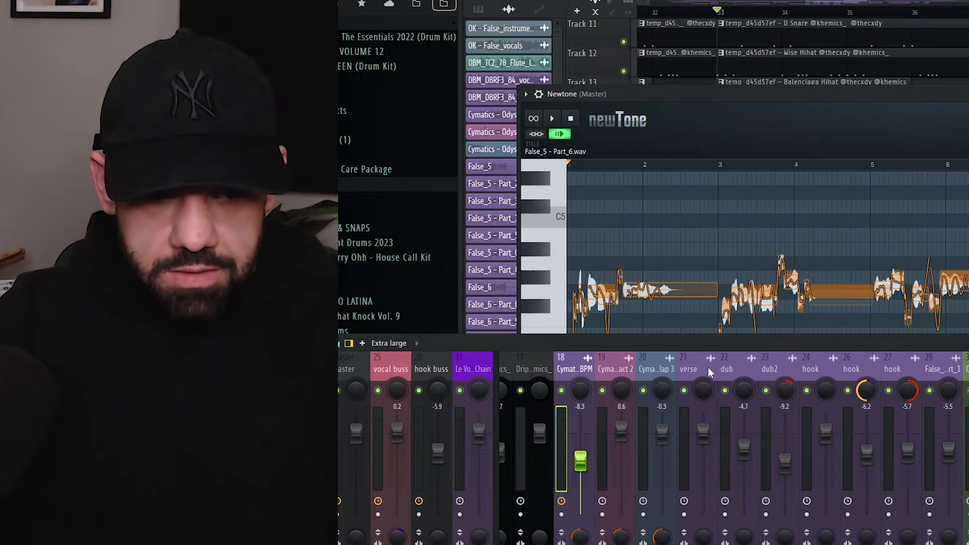
Step: Check the key and scale used by Pitcher on the verse mixer track, and close the plugin
{"action": "left_click", "coordinate": [708, 372]}
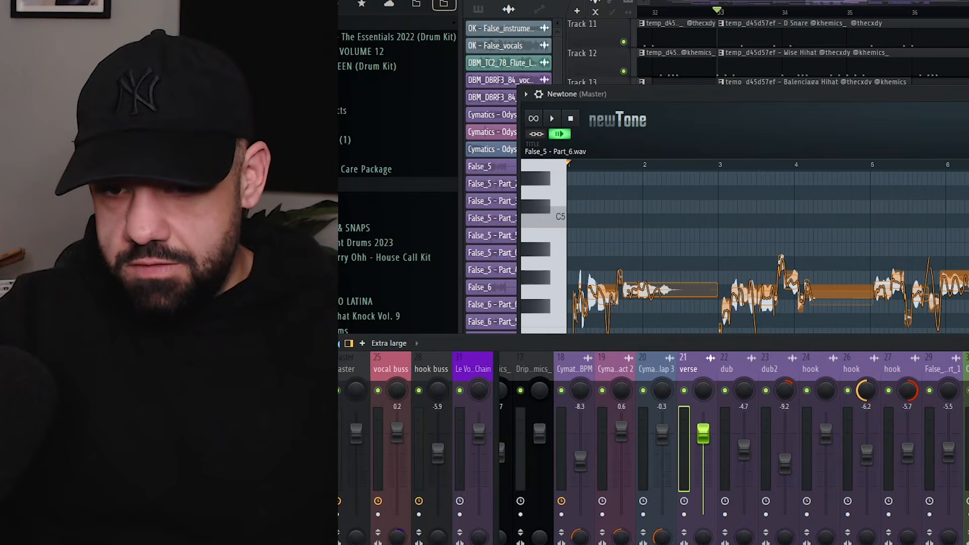
{"action": "left_click", "coordinate": [767, 329]}
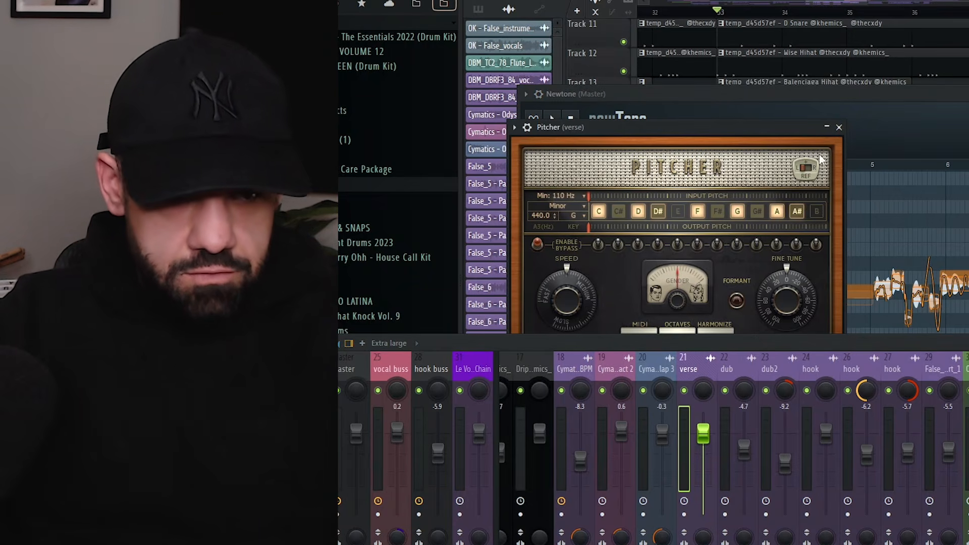
{"action": "left_click", "coordinate": [839, 127]}
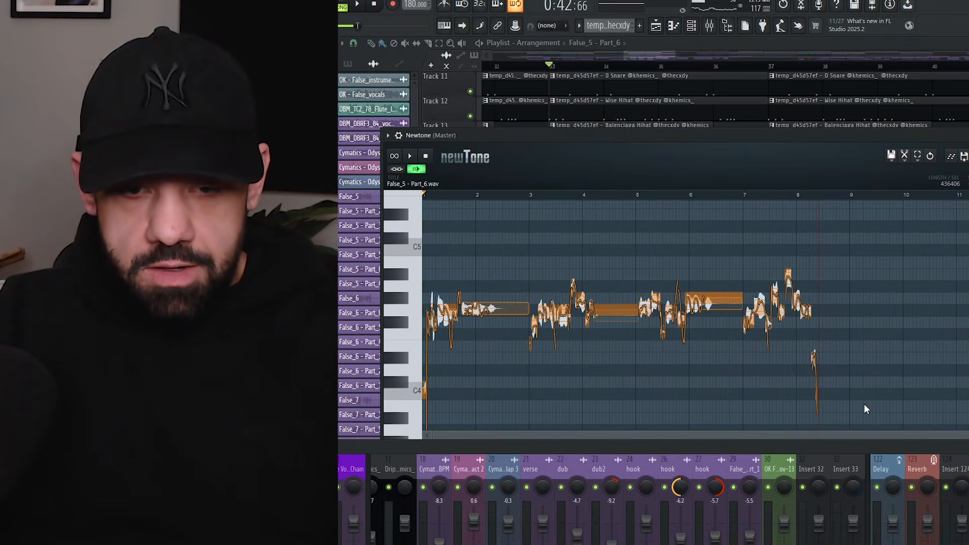
Step: Select all vocal notes in Newtone and lower their variation, including an adjustment on the long note at bar 6
{"action": "scroll", "coordinate": [873, 412], "scroll_direction": "down", "scroll_amount": 2}
{"action": "left_click_drag", "start_coordinate": [883, 395], "coordinate": [425, 214]}
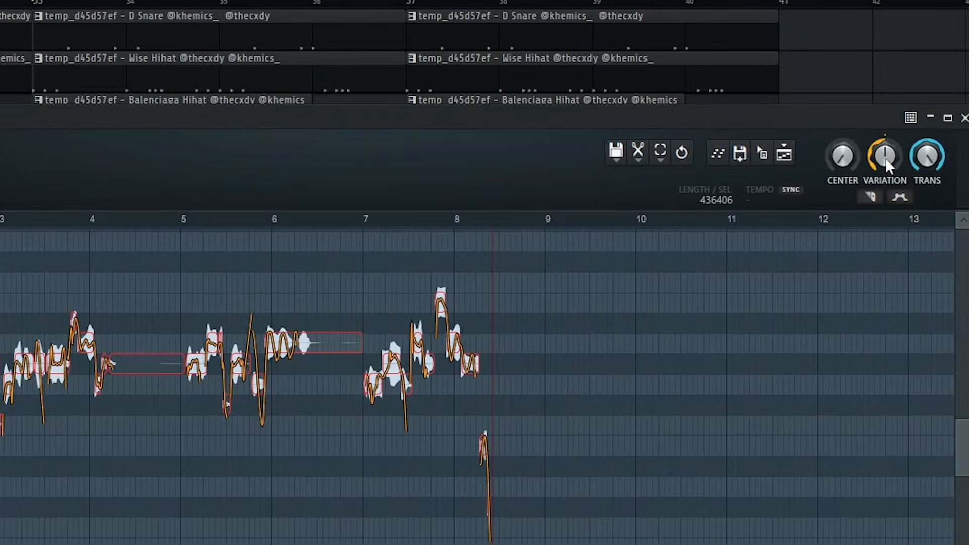
{"action": "left_click_drag", "start_coordinate": [885, 158], "coordinate": [865, 163]}
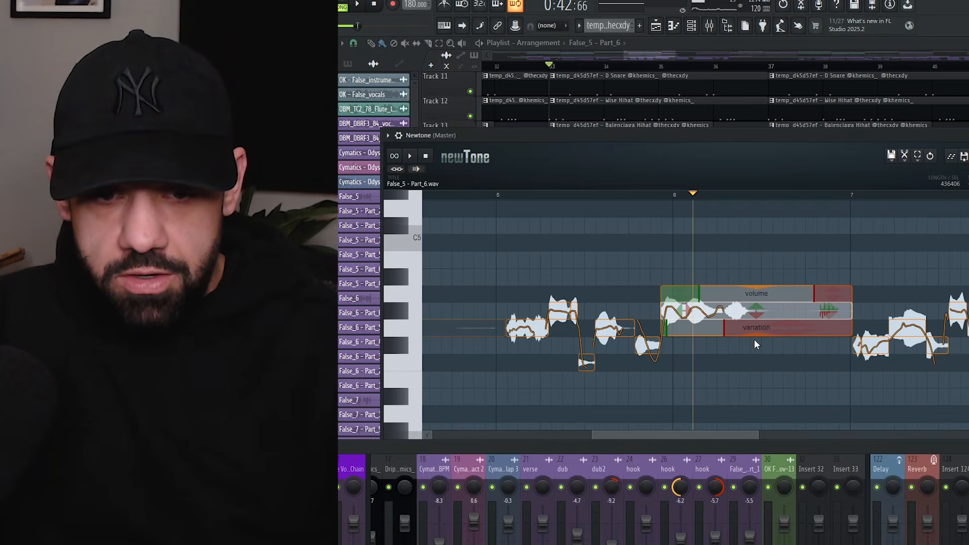
{"action": "left_click_drag", "start_coordinate": [757, 335], "coordinate": [757, 324]}
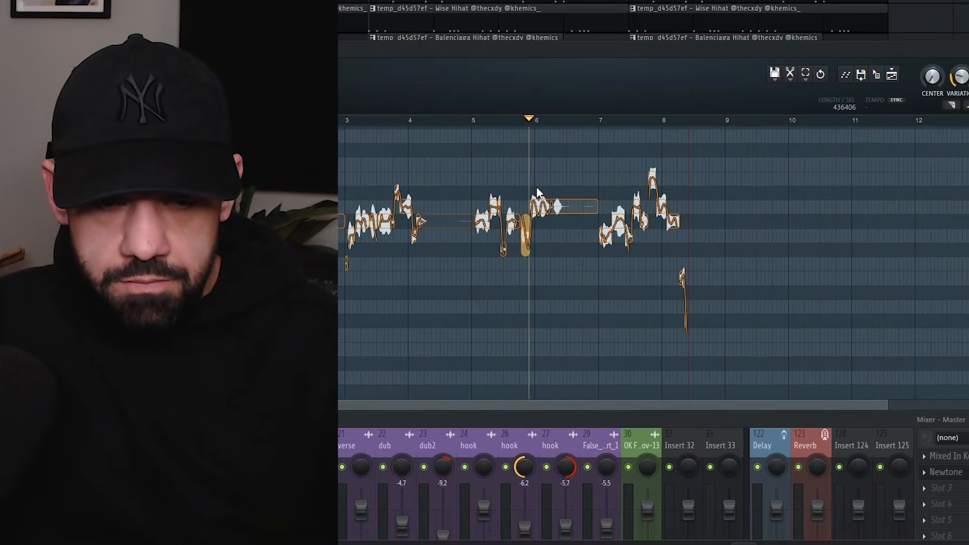
Step: Play back the phrase around bar 6 and examine its notes and pitch curves
{"action": "key", "text": "space"}
{"action": "key", "text": "space"}
{"action": "key", "text": "space"}
{"action": "scroll", "coordinate": [533, 190], "scroll_direction": "up", "scroll_amount": 2}
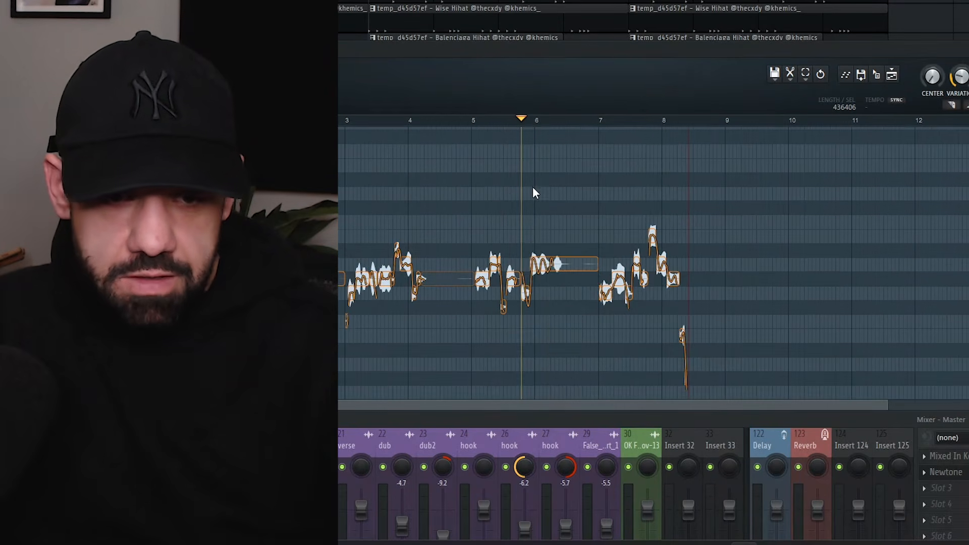
{"action": "scroll", "coordinate": [533, 190], "scroll_direction": "up", "scroll_amount": 3}
{"action": "scroll", "coordinate": [545, 202], "scroll_direction": "up", "scroll_amount": 3}
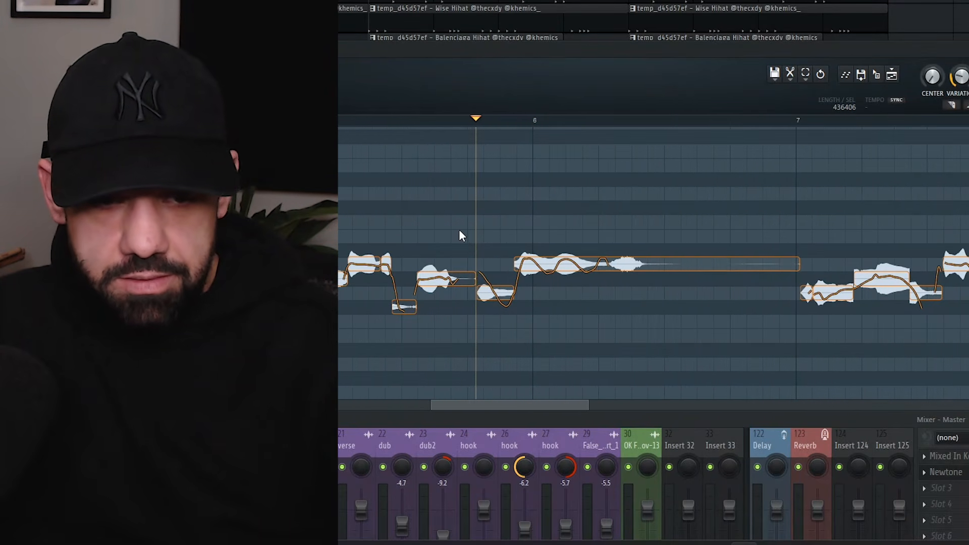
{"action": "scroll", "coordinate": [545, 216], "scroll_direction": "down", "scroll_amount": 6}
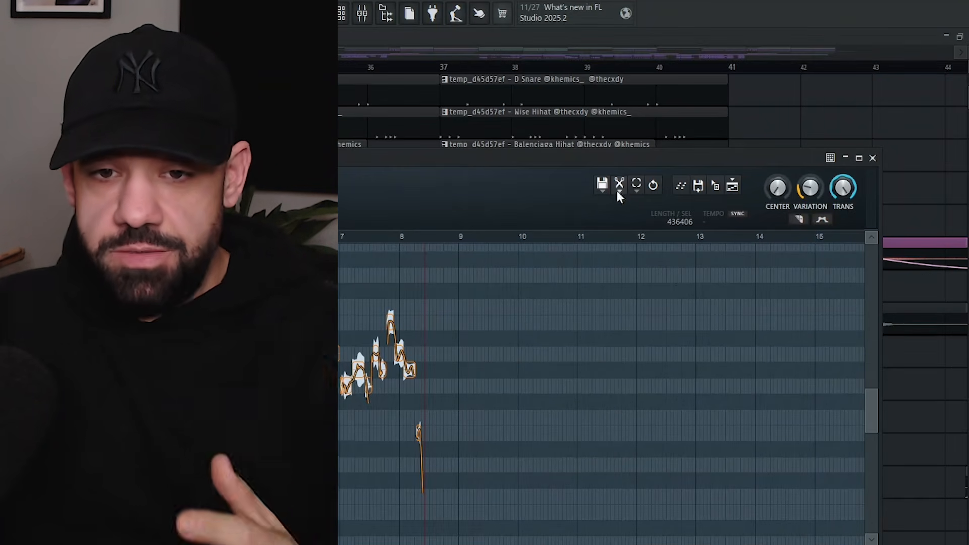
Step: Set Newtone's scale to G minor and turn on Snap to scale
{"action": "left_click", "coordinate": [618, 190]}
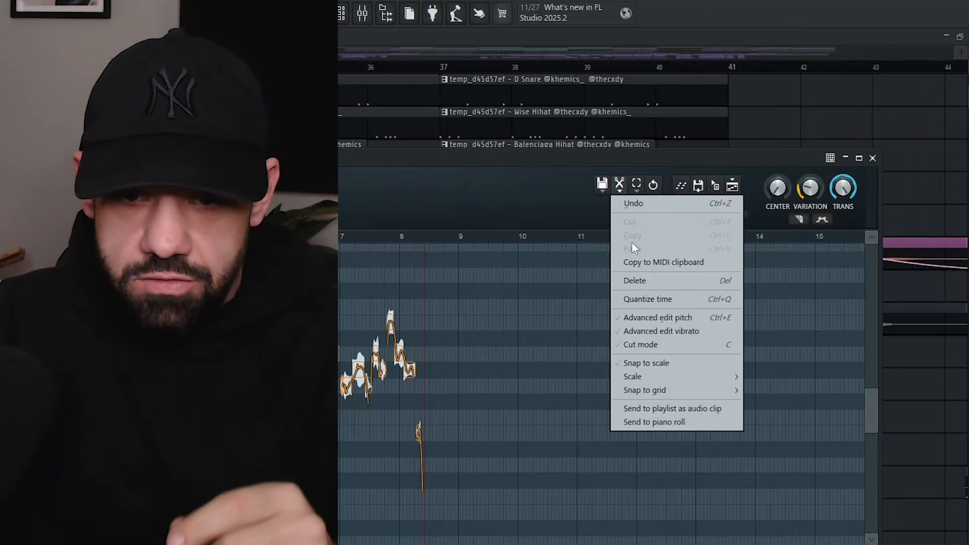
{"action": "mouse_move", "coordinate": [650, 375]}
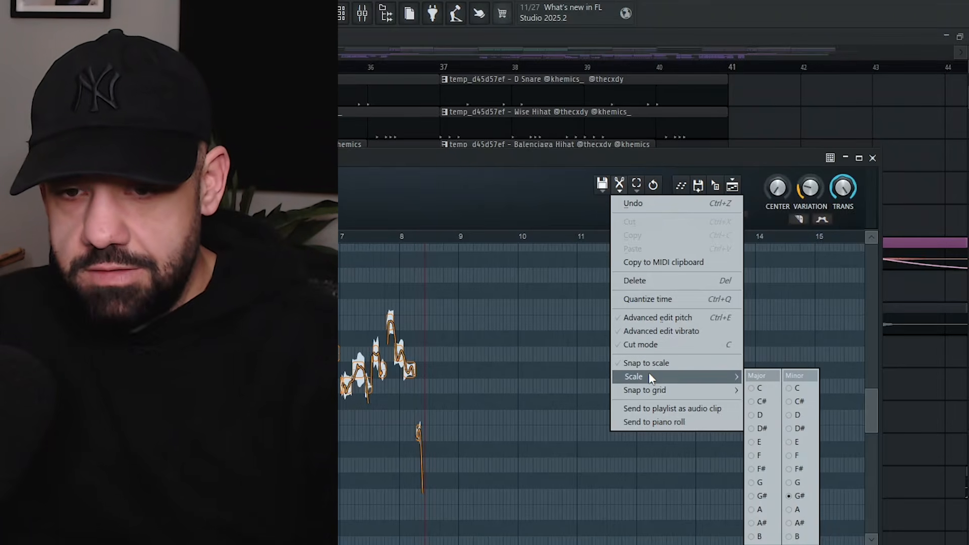
{"action": "left_click", "coordinate": [807, 484]}
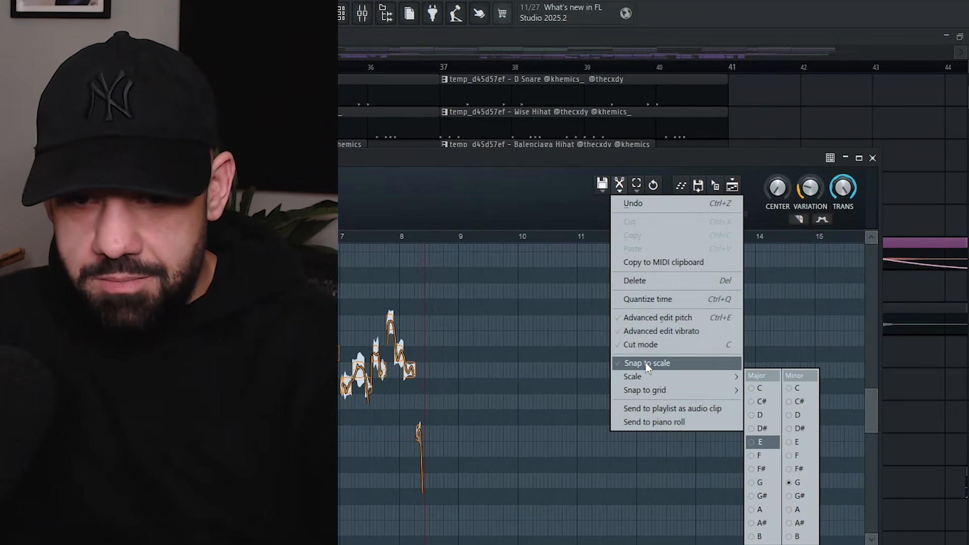
{"action": "left_click", "coordinate": [662, 364]}
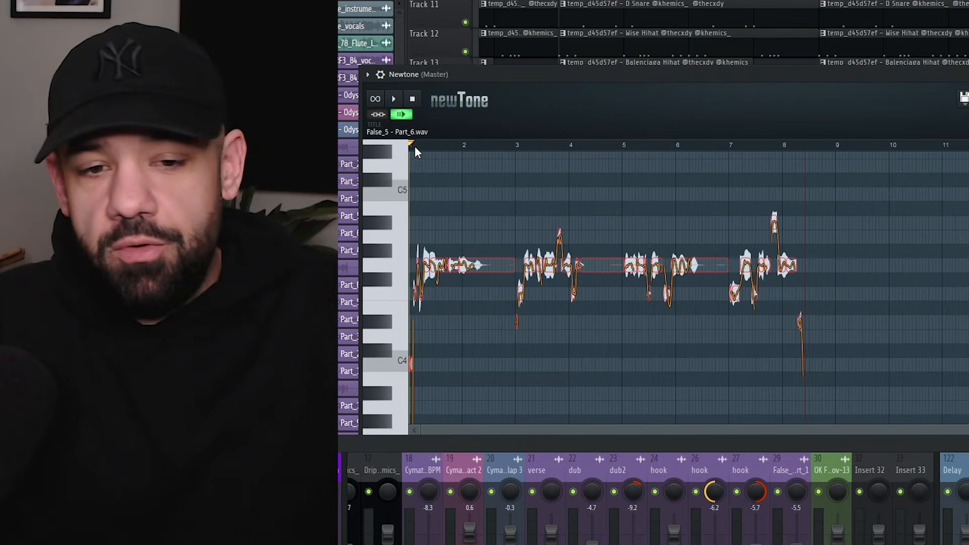
Step: Play the vocal from the start and from bar 3, examining the corrected notes around bars 3 and 4
{"action": "left_click", "coordinate": [416, 187]}
{"action": "scroll", "coordinate": [412, 216], "scroll_direction": "up", "scroll_amount": 1}
{"action": "scroll", "coordinate": [418, 224], "scroll_direction": "up", "scroll_amount": 3}
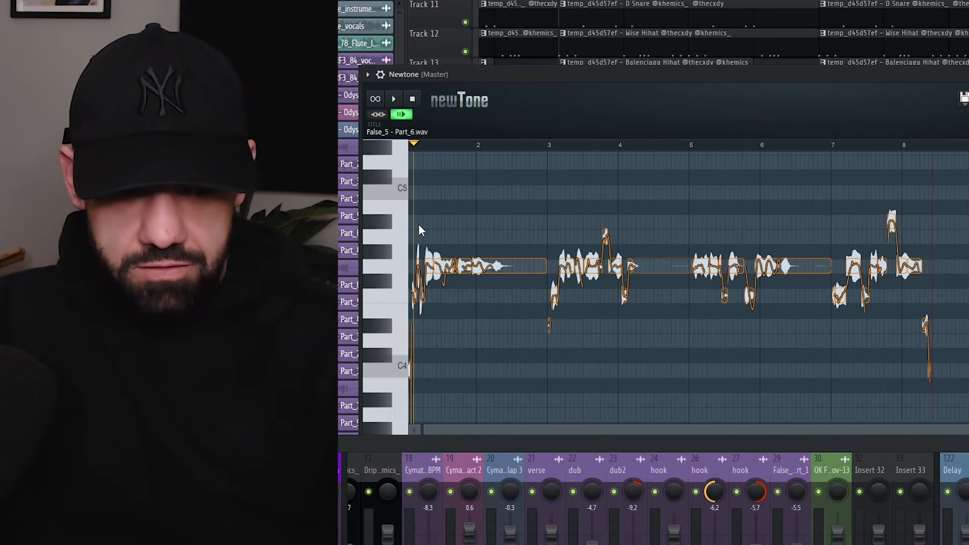
{"action": "scroll", "coordinate": [419, 231], "scroll_direction": "up", "scroll_amount": 1}
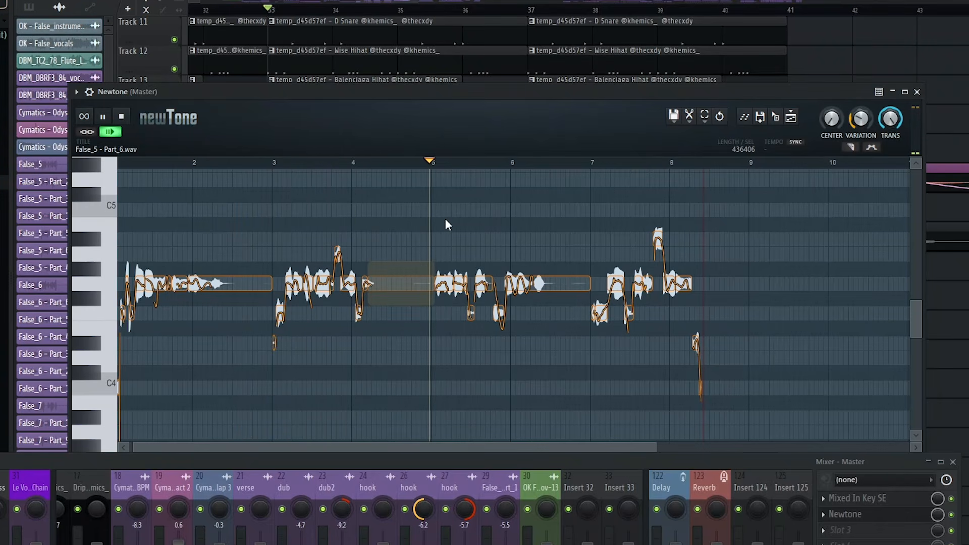
{"action": "left_click", "coordinate": [287, 234]}
{"action": "scroll", "coordinate": [285, 257], "scroll_direction": "up", "scroll_amount": 1}
{"action": "scroll", "coordinate": [302, 308], "scroll_direction": "up", "scroll_amount": 5}
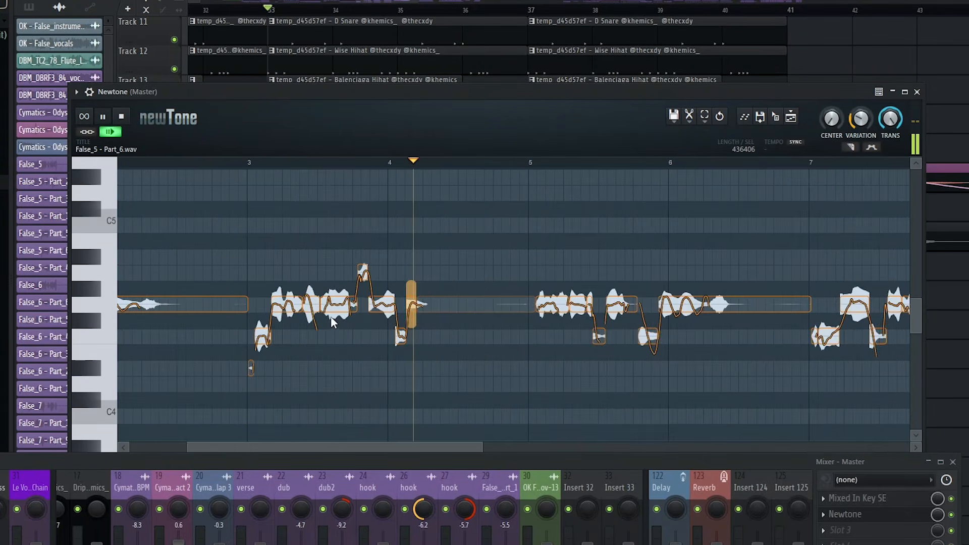
{"action": "key", "text": "space"}
{"action": "scroll", "coordinate": [525, 344], "scroll_direction": "up", "scroll_amount": 2}
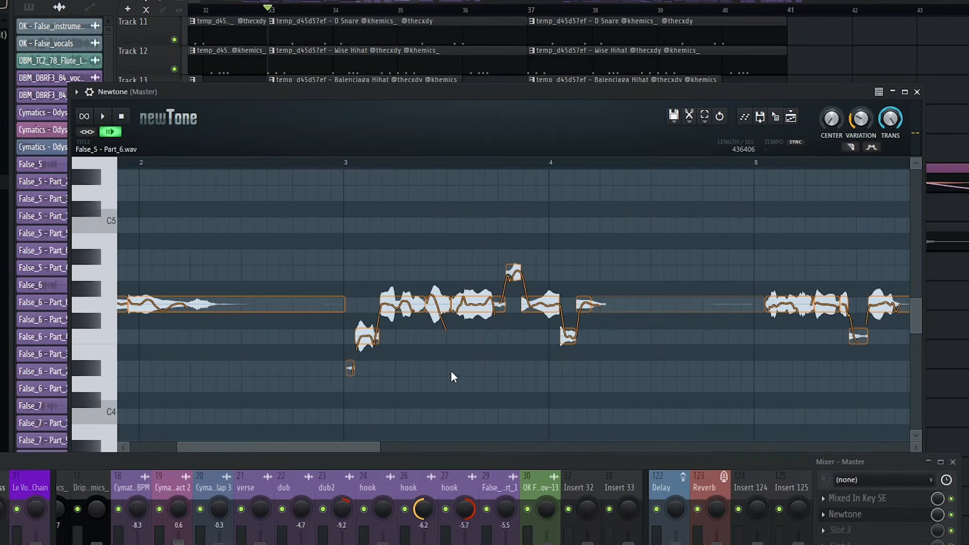
Step: Audition the low note just after bar 4 and raise it to the pitch of the notes on either side
{"action": "left_click", "coordinate": [568, 332]}
{"action": "mouse_move", "coordinate": [568, 316]}
{"action": "left_mouse_down"}
{"action": "mouse_move", "coordinate": [567, 300]}
{"action": "mouse_move", "coordinate": [566, 329]}
{"action": "left_mouse_up"}
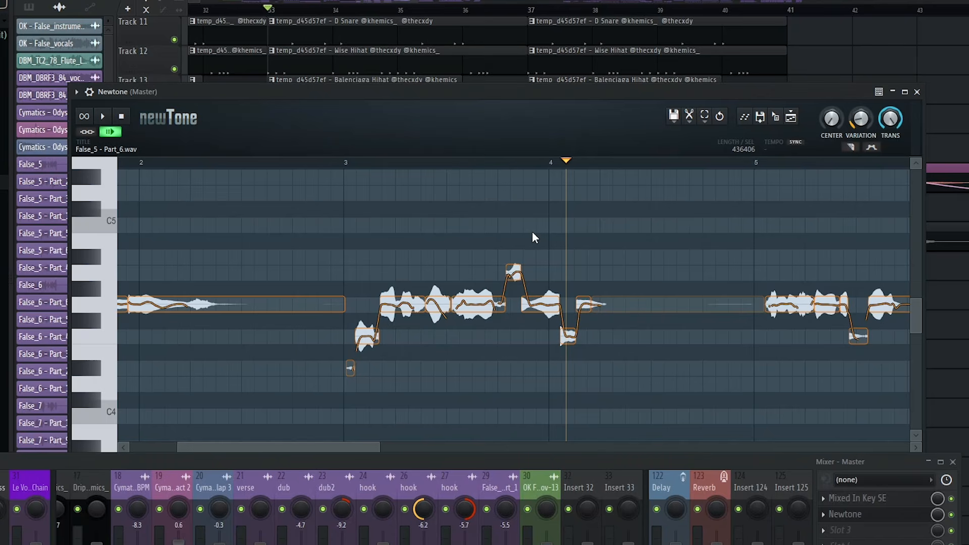
{"action": "left_click", "coordinate": [491, 222]}
{"action": "key", "text": "space"}
{"action": "key", "text": "space"}
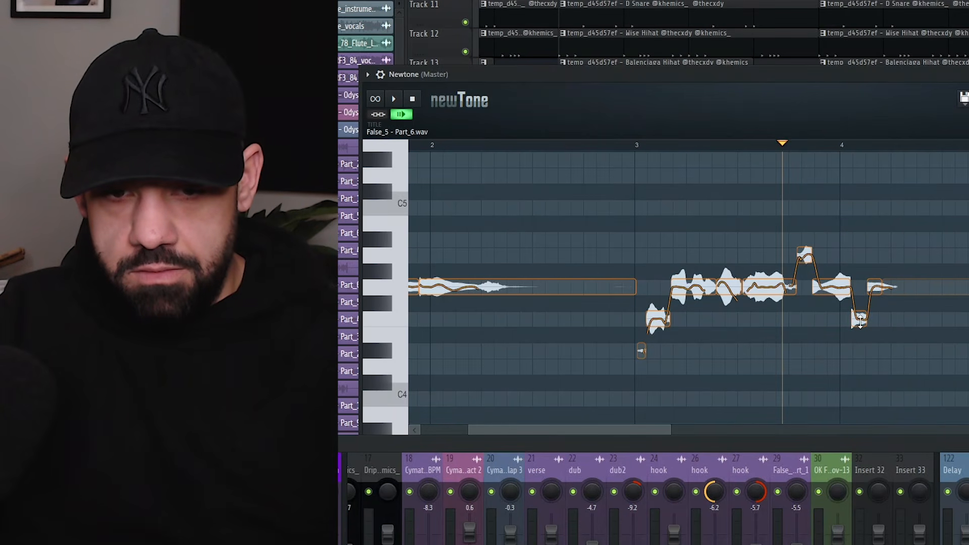
{"action": "left_click_drag", "start_coordinate": [860, 319], "coordinate": [860, 288]}
Step: Play the phrase back from bar 3 to judge the raised note
{"action": "key", "text": "space"}
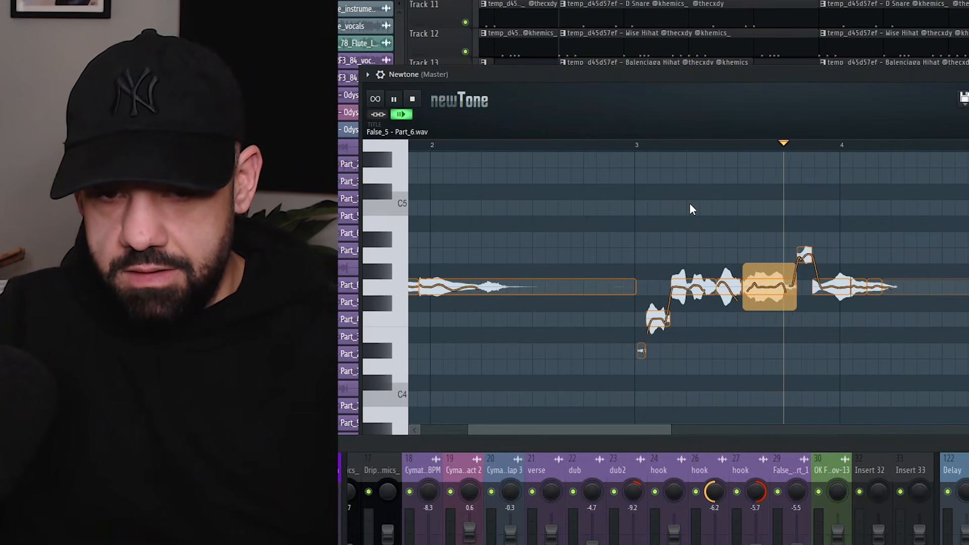
{"action": "key", "text": "space"}
{"action": "left_click", "coordinate": [690, 203]}
{"action": "left_click", "coordinate": [640, 213]}
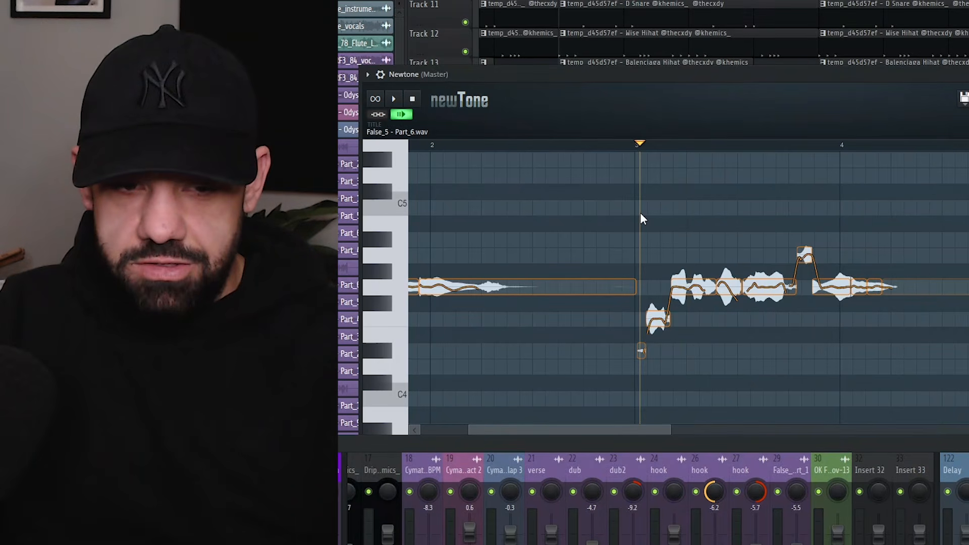
{"action": "key", "text": "space"}
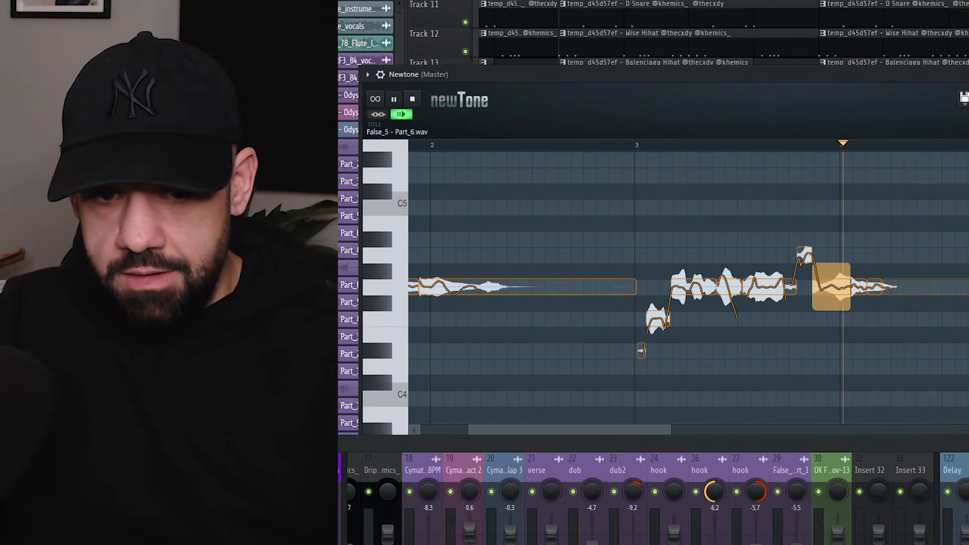
{"action": "key", "text": "space"}
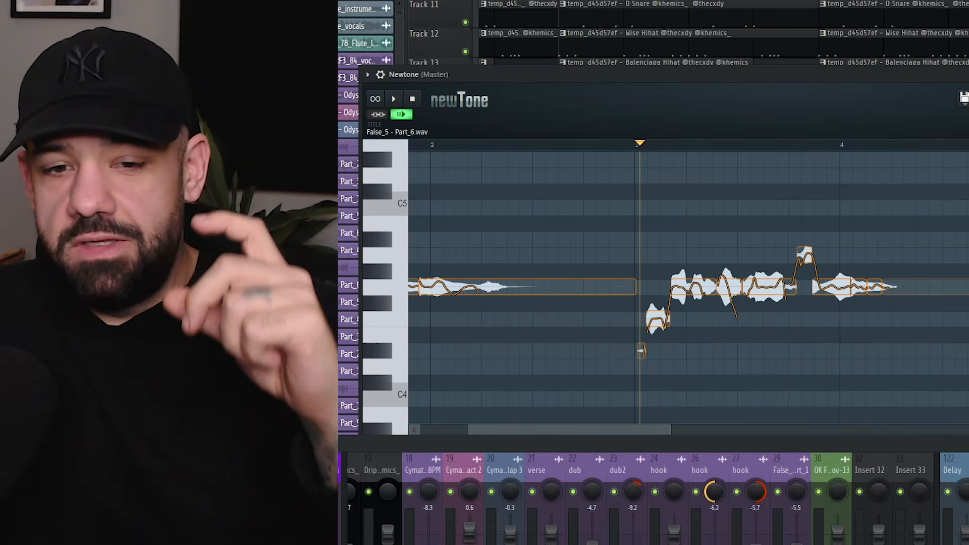
Step: Play on to bar 6 and raise the low note just before it to the pitch of the following long note
{"action": "key", "text": "space"}
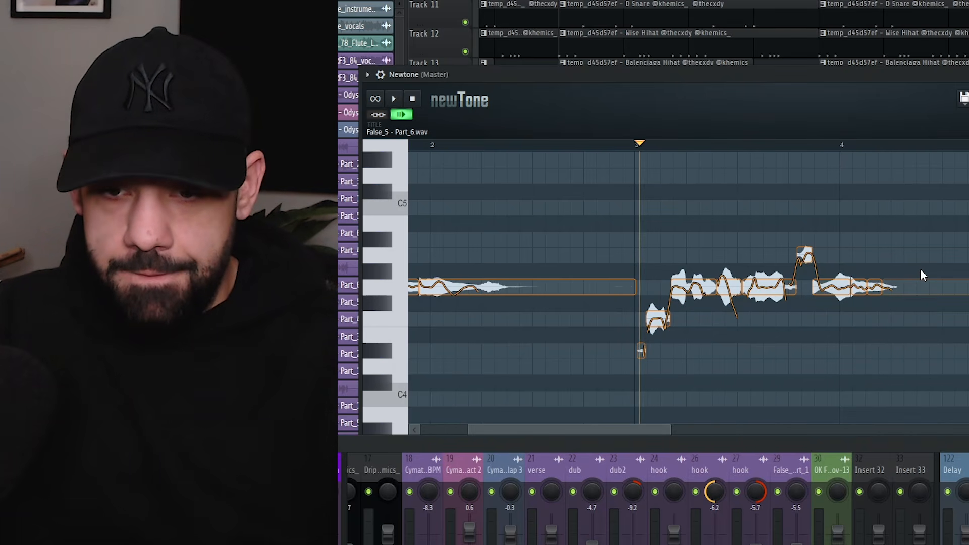
{"action": "scroll", "coordinate": [769, 297], "scroll_direction": "down", "scroll_amount": 5}
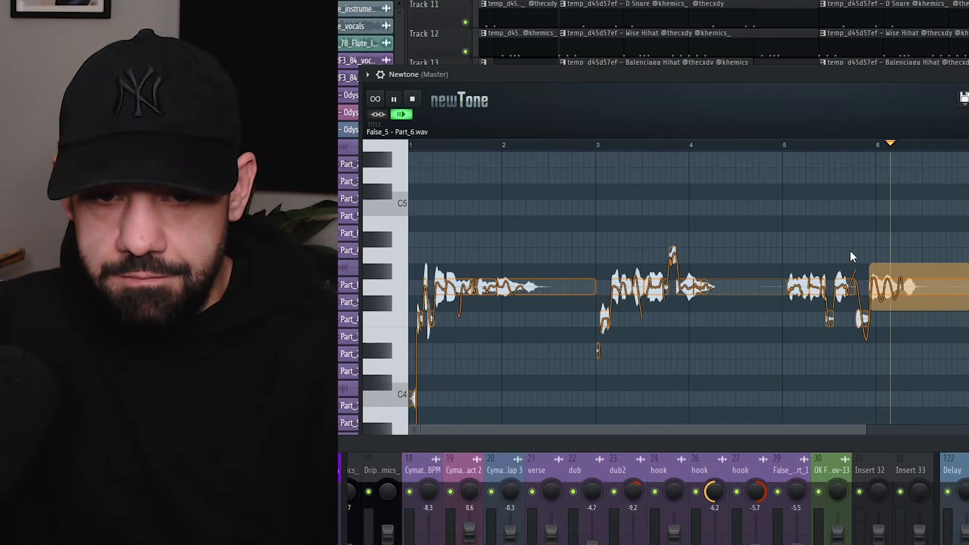
{"action": "scroll", "coordinate": [856, 255], "scroll_direction": "up", "scroll_amount": 2}
{"action": "left_click_drag", "start_coordinate": [860, 319], "coordinate": [860, 287]}
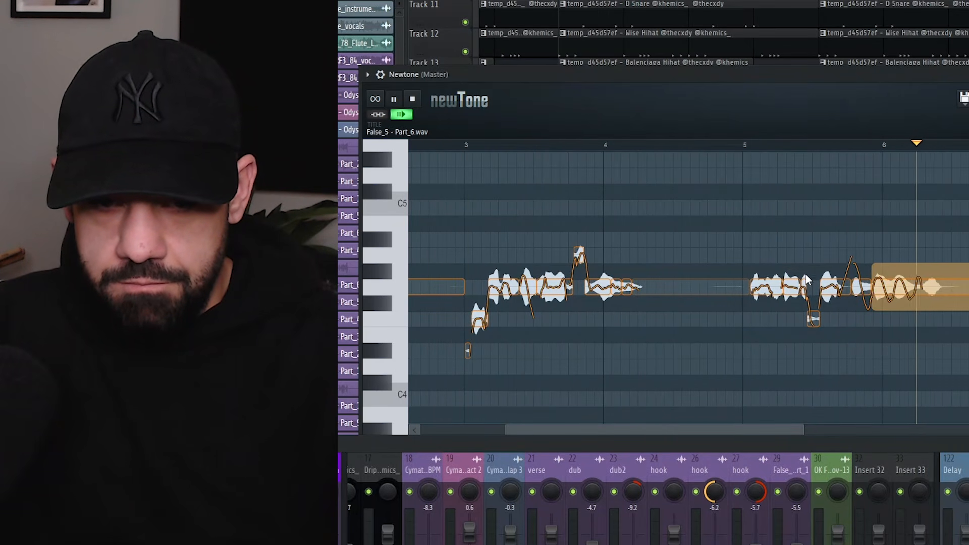
Step: Play on past bar 6 and raise the low note between bars 5 and 6 to the pitch of its neighbours
{"action": "key", "text": "space"}
{"action": "key", "text": "space"}
{"action": "left_click_drag", "start_coordinate": [813, 317], "coordinate": [812, 285]}
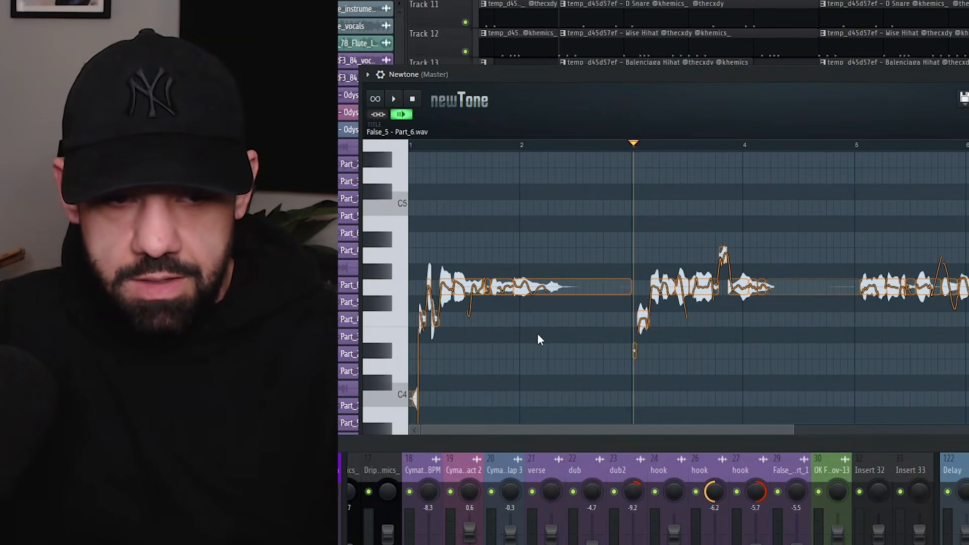
Step: Raise the low note at the start of bar 7 to the pitch of the note following it
{"action": "scroll", "coordinate": [493, 333], "scroll_direction": "down", "scroll_amount": 1}
{"action": "scroll", "coordinate": [490, 333], "scroll_direction": "down", "scroll_amount": 1}
{"action": "scroll", "coordinate": [853, 343], "scroll_direction": "up", "scroll_amount": 4}
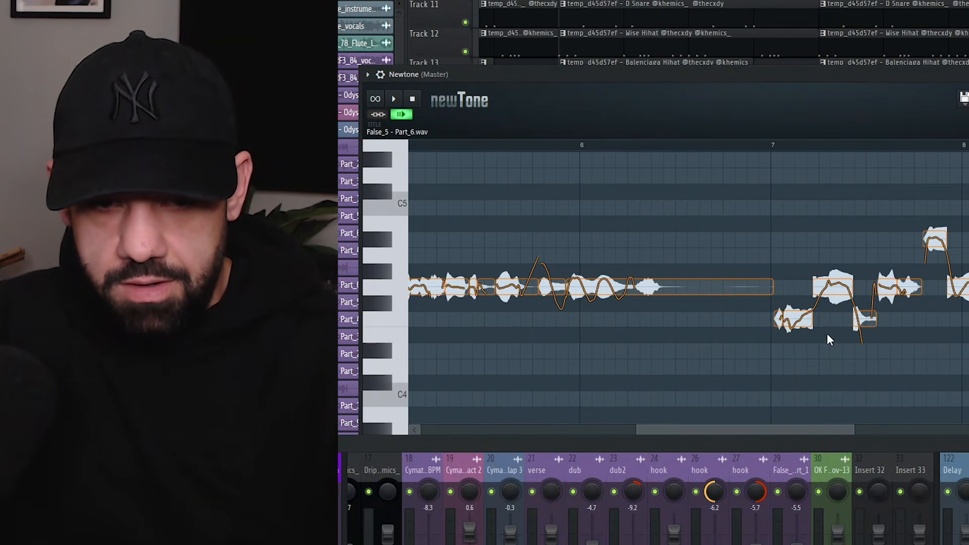
{"action": "left_click_drag", "start_coordinate": [789, 320], "coordinate": [778, 286]}
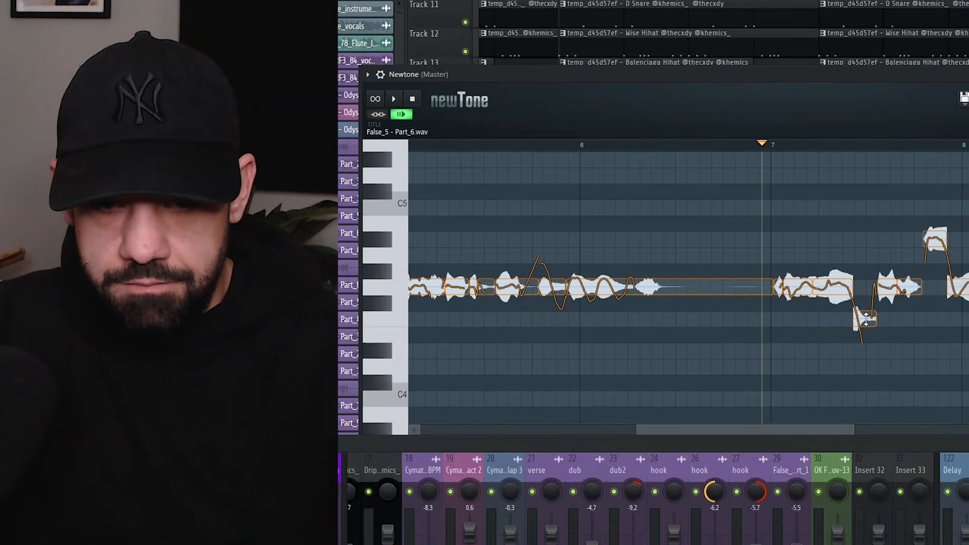
Step: Play the phrase from bar 7 and audition the low note in the middle of that bar
{"action": "key", "text": "space"}
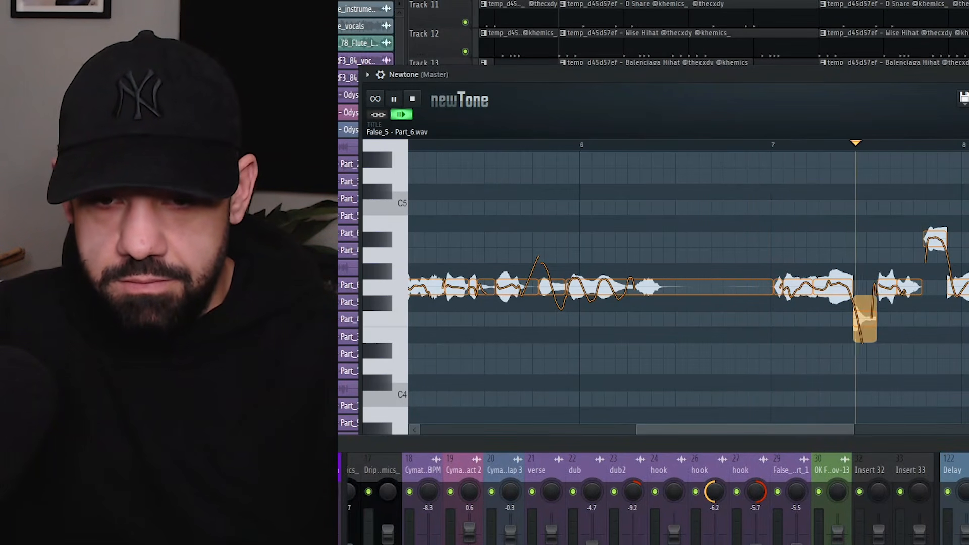
{"action": "key", "text": "space"}
{"action": "key", "text": "space"}
{"action": "scroll", "coordinate": [961, 287], "scroll_direction": "down", "scroll_amount": 5}
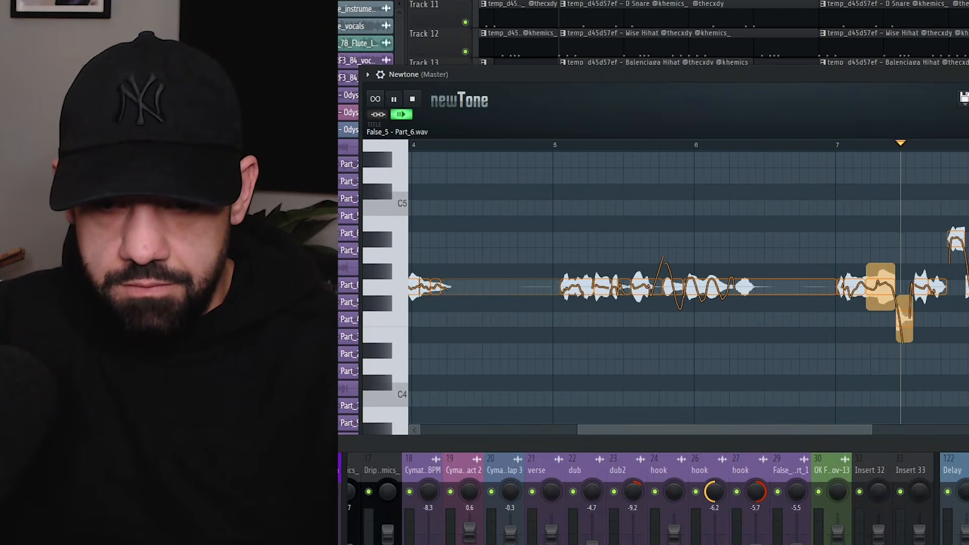
{"action": "scroll", "coordinate": [416, 190], "scroll_direction": "up", "scroll_amount": 5}
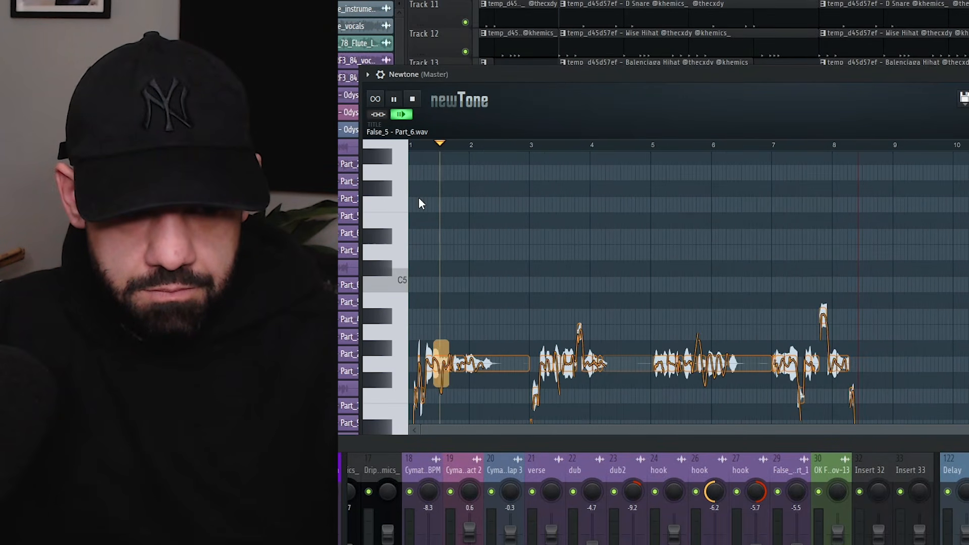
Step: Play the vocal from the start and raise the low note just after bar 3 to the pitch of the following notes
{"action": "scroll", "coordinate": [440, 222], "scroll_direction": "down", "scroll_amount": 4}
{"action": "key", "text": "space"}
{"action": "key", "text": "space"}
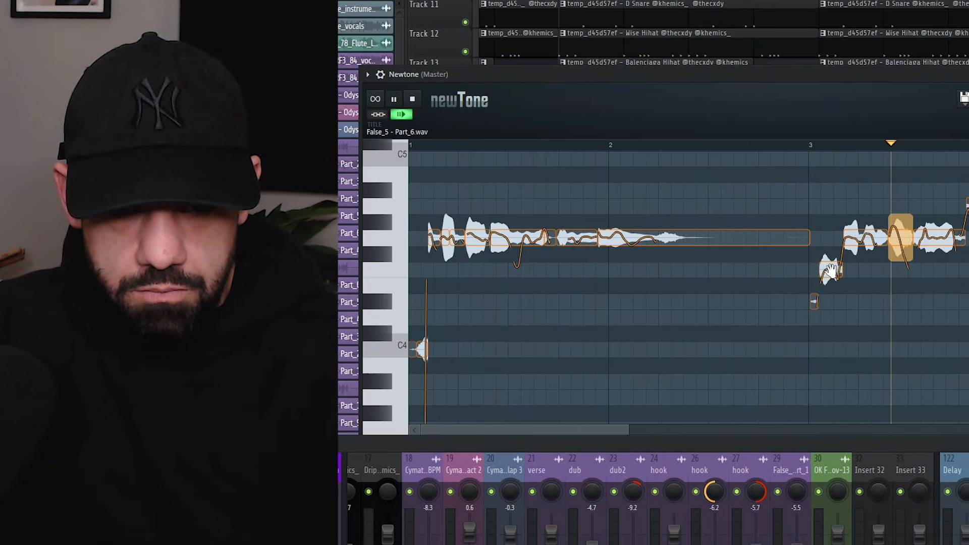
{"action": "left_click_drag", "start_coordinate": [831, 242], "coordinate": [830, 241]}
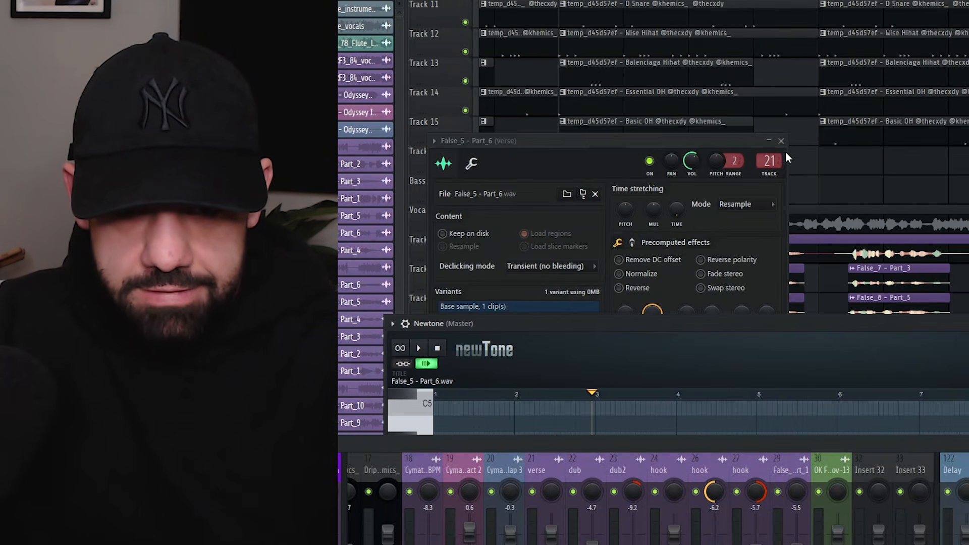
Step: Close the sampler settings, replace the False_5 - Part_6 clip on Track 19 with the corrected vocal, and play the arrangement
{"action": "left_click", "coordinate": [781, 140]}
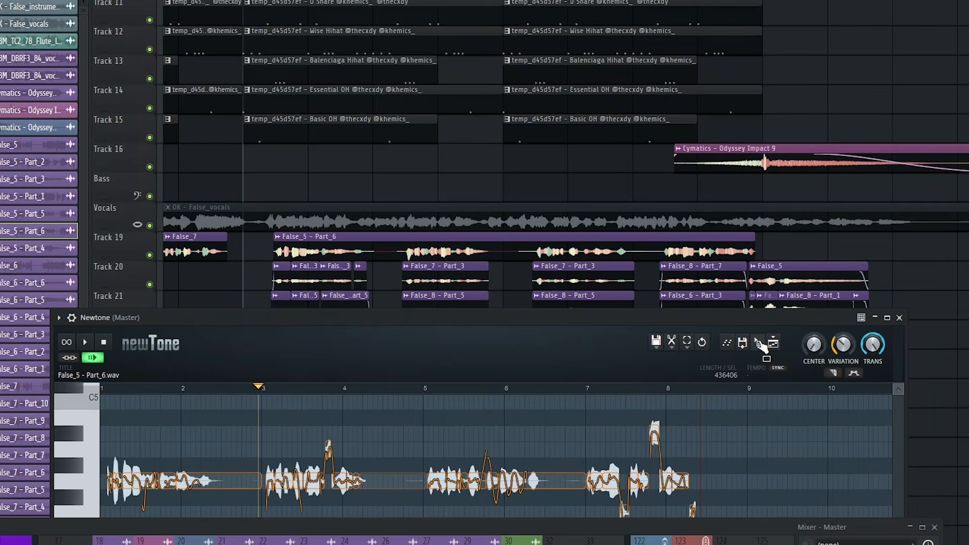
{"action": "left_click_drag", "start_coordinate": [765, 353], "coordinate": [377, 269]}
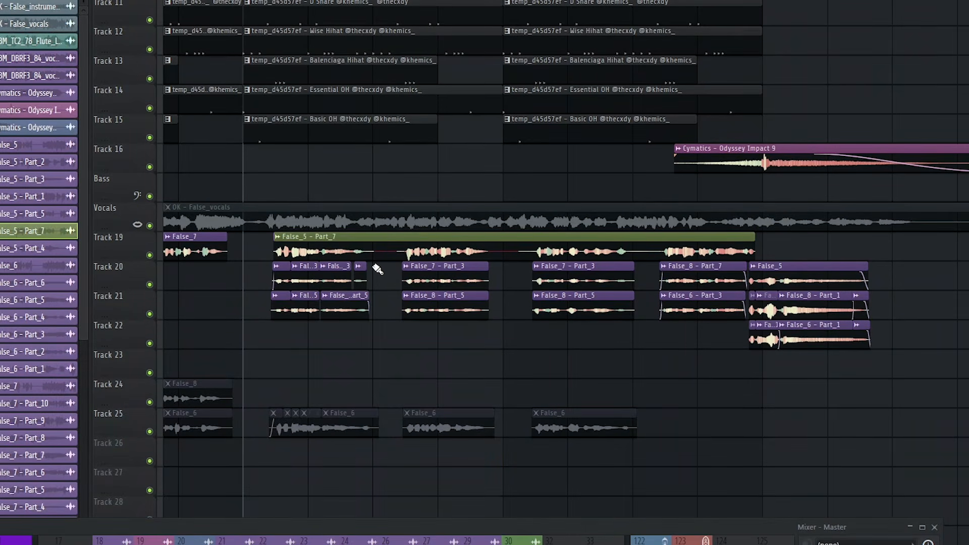
{"action": "scroll", "coordinate": [381, 267], "scroll_direction": "up", "scroll_amount": 3}
{"action": "scroll", "coordinate": [396, 268], "scroll_direction": "down", "scroll_amount": 3}
{"action": "key", "text": "space"}
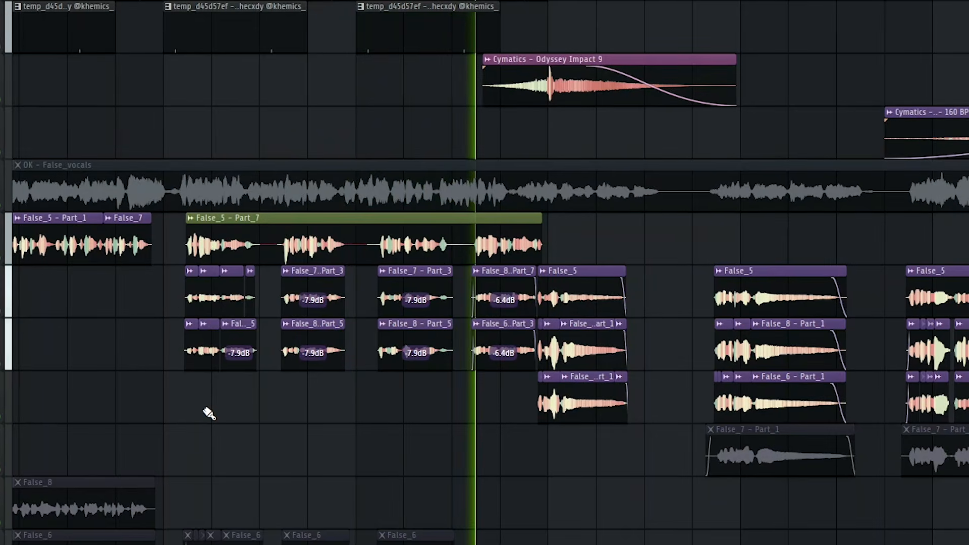
Step: Stop playback, open Pitcher on the verse mixer track and set its correction speed to medium, then close it
{"action": "key", "text": "F9"}
{"action": "key", "text": "space"}
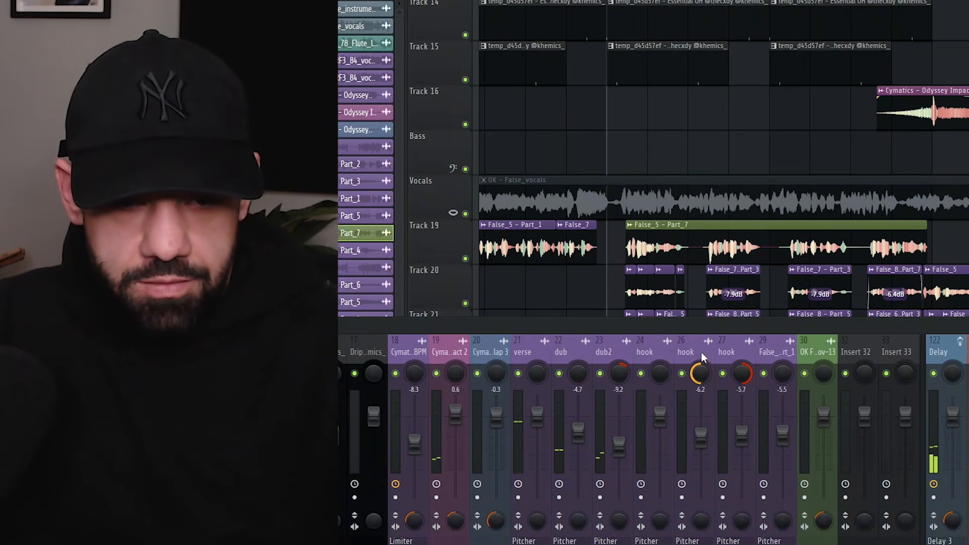
{"action": "left_click", "coordinate": [534, 348]}
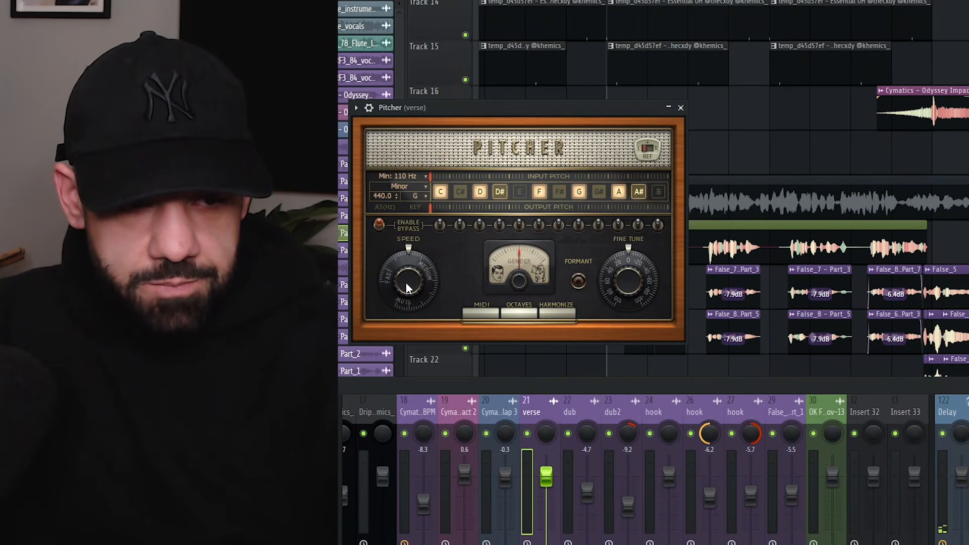
{"action": "mouse_move", "coordinate": [406, 286]}
{"action": "left_mouse_down"}
{"action": "mouse_move", "coordinate": [406, 301]}
{"action": "mouse_move", "coordinate": [406, 278]}
{"action": "left_mouse_up"}
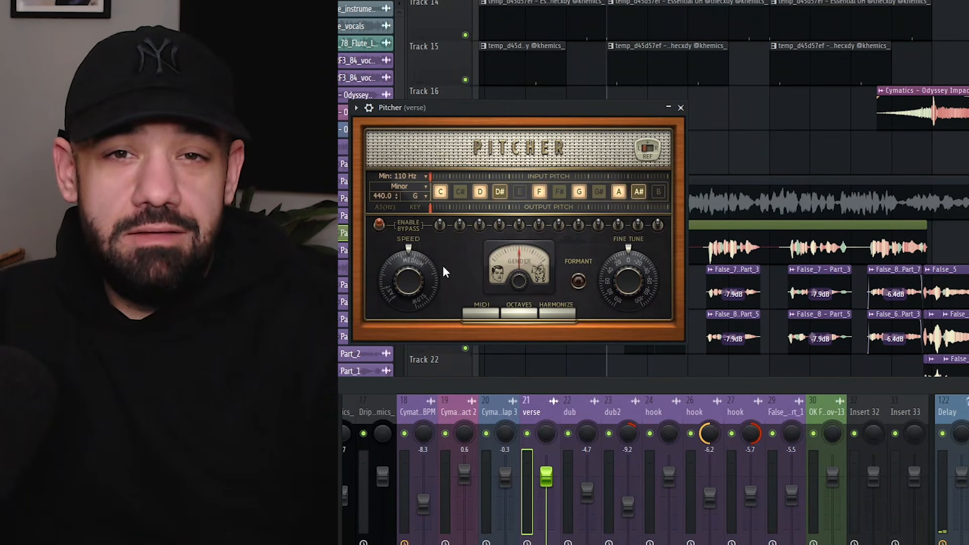
{"action": "left_click_drag", "start_coordinate": [410, 285], "coordinate": [410, 283]}
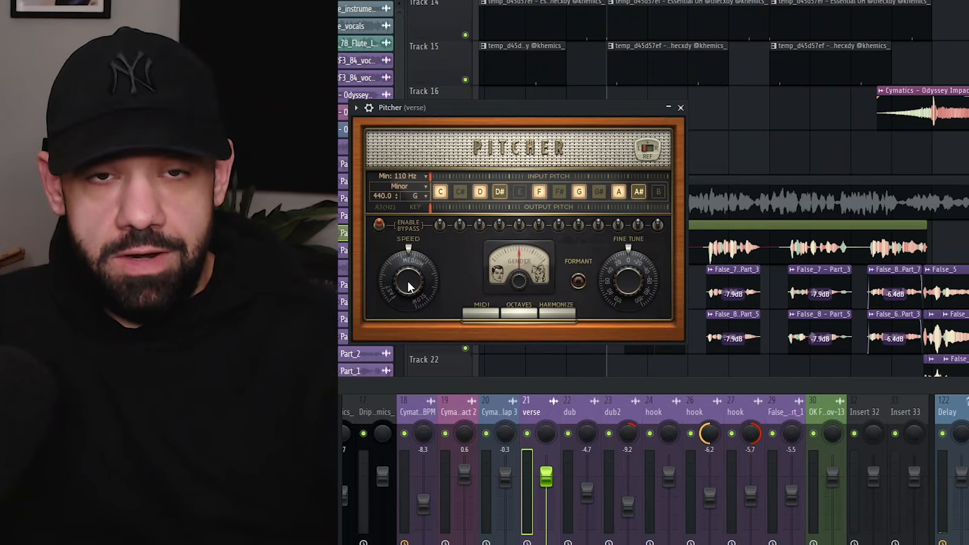
{"action": "left_click_drag", "start_coordinate": [407, 285], "coordinate": [408, 290]}
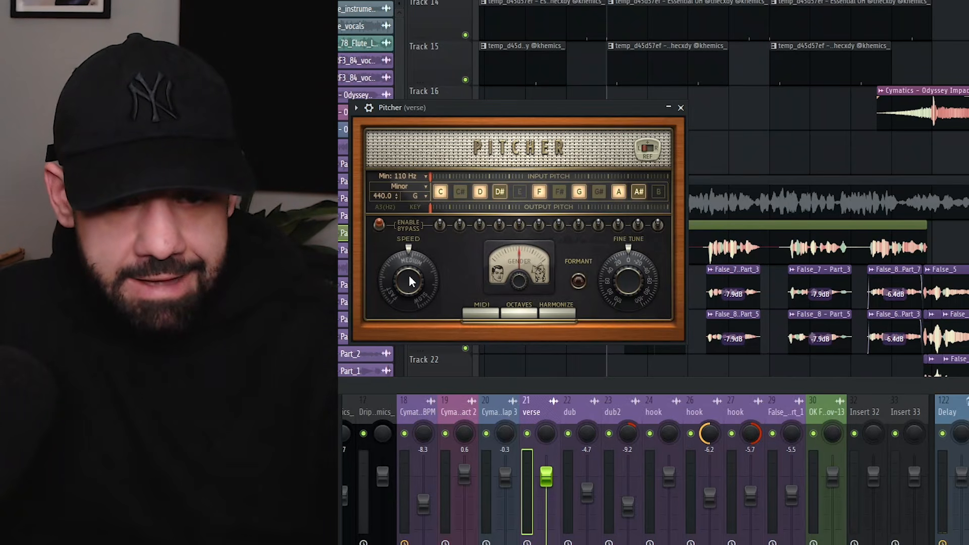
{"action": "left_click", "coordinate": [681, 108]}
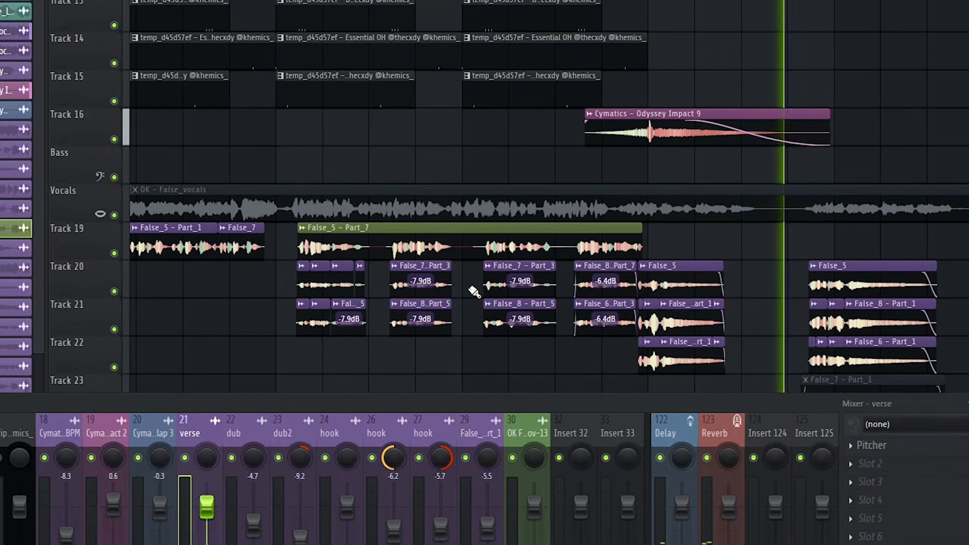
{"action": "scroll", "coordinate": [454, 328], "scroll_direction": "down", "scroll_amount": 3}
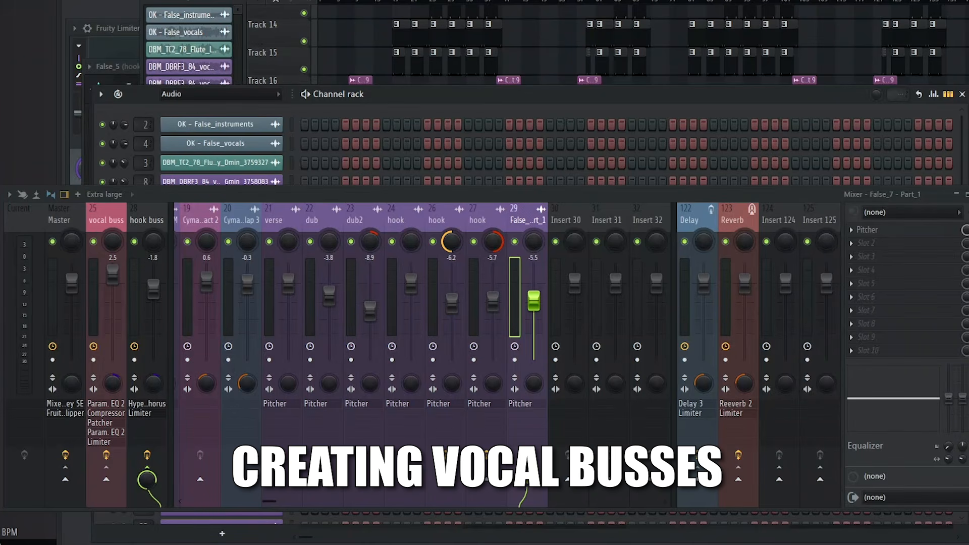
Step: Examine the routing of the vocal tracks from verse to False_7 - Part_1 and the vocal buss's track options
{"action": "left_click", "coordinate": [275, 220]}
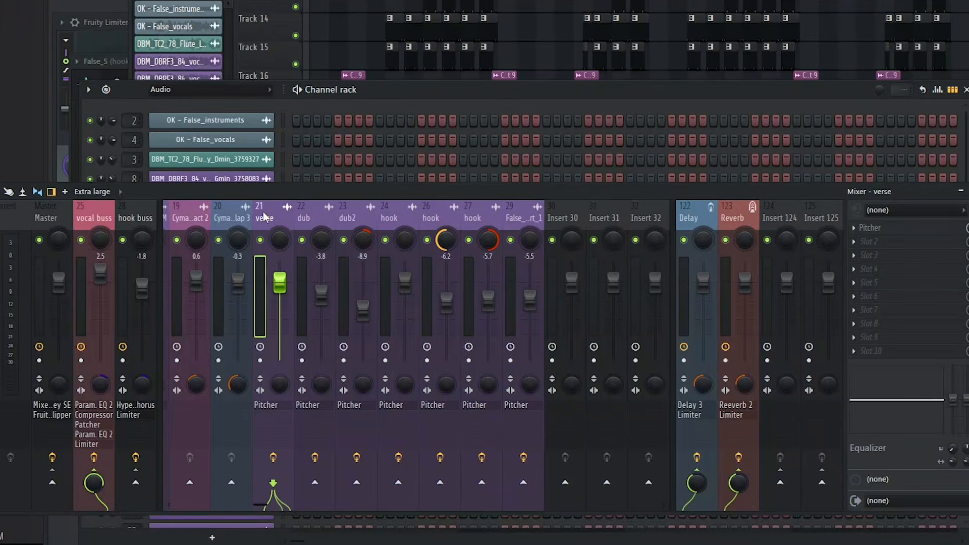
{"action": "left_click", "coordinate": [524, 211]}
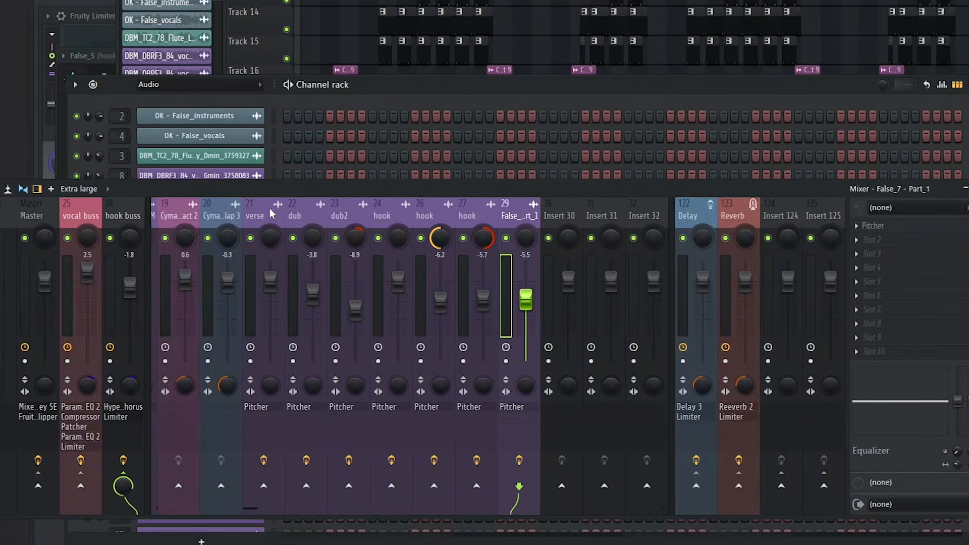
{"action": "left_click", "coordinate": [269, 206]}
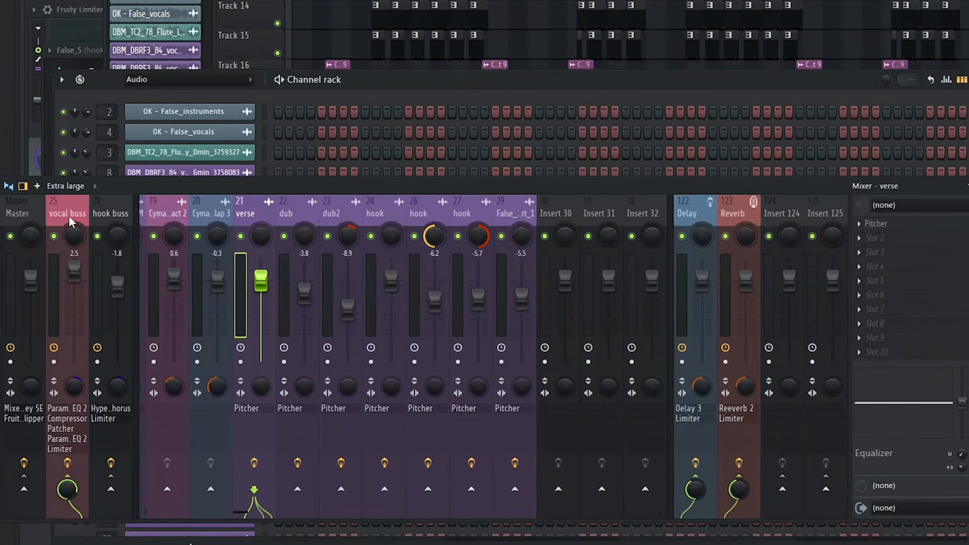
{"action": "left_click", "coordinate": [69, 217]}
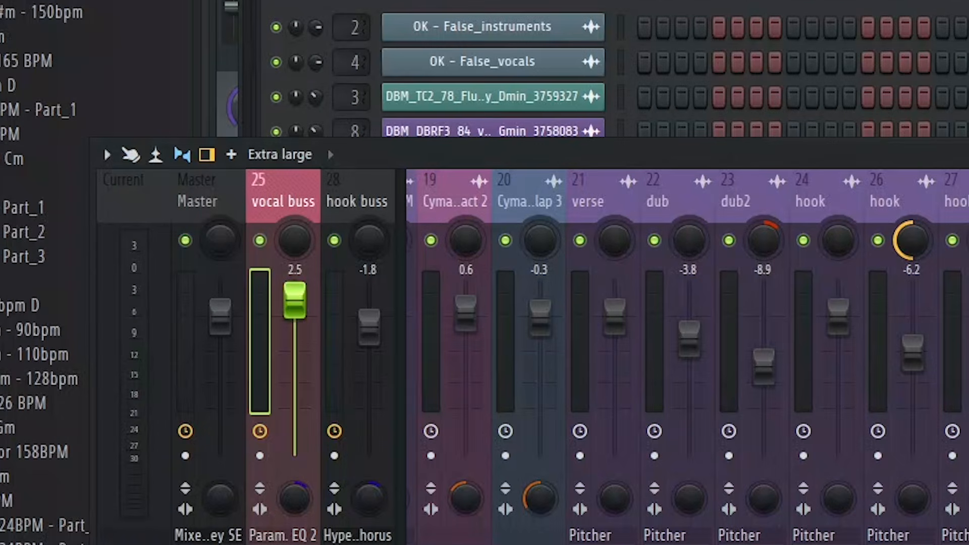
{"action": "right_click", "coordinate": [305, 213]}
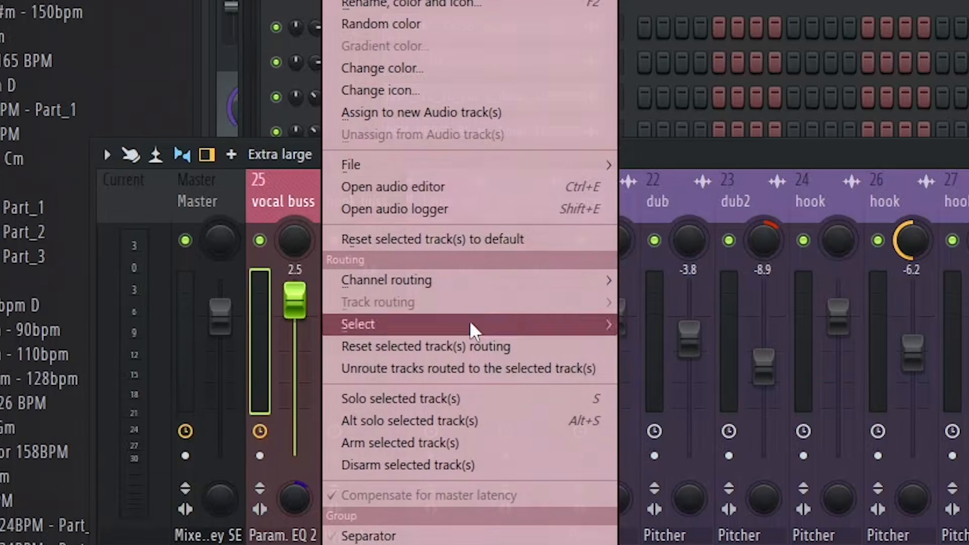
{"action": "left_click", "coordinate": [774, 158]}
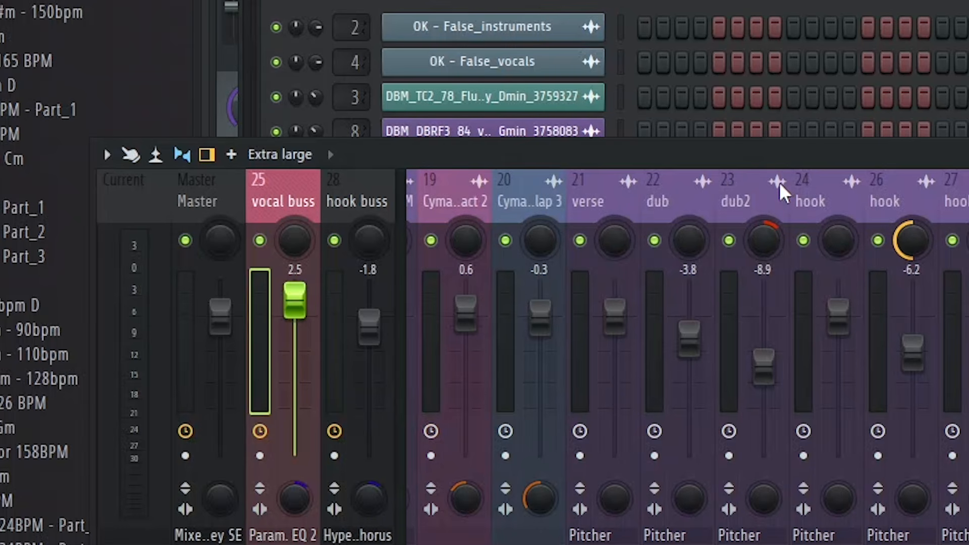
Step: Route the three hook tracks 24, 26 and 27 to the hook buss only
{"action": "left_click", "coordinate": [631, 199]}
{"action": "left_click", "coordinate": [857, 194]}
{"action": "left_click", "coordinate": [829, 194]}
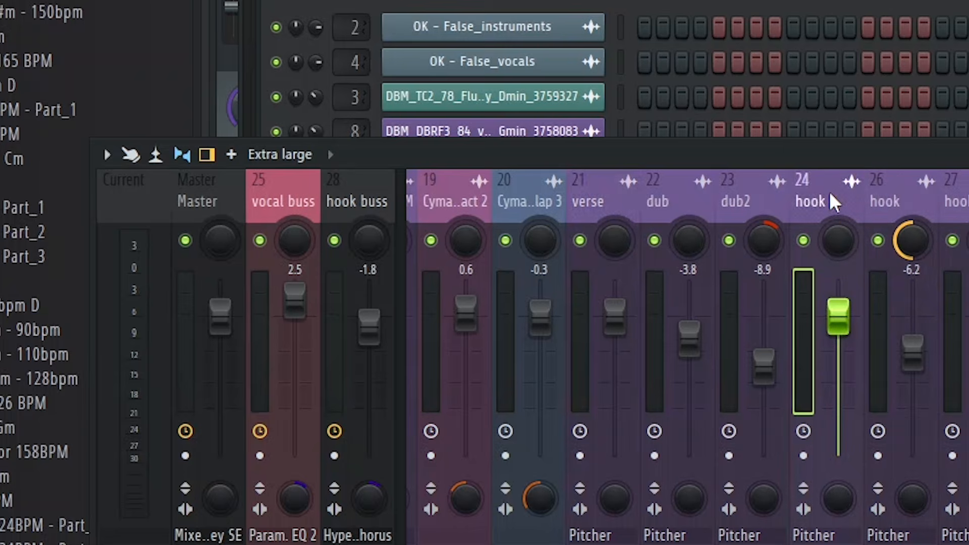
{"action": "left_click", "coordinate": [953, 198], "text": "shift"}
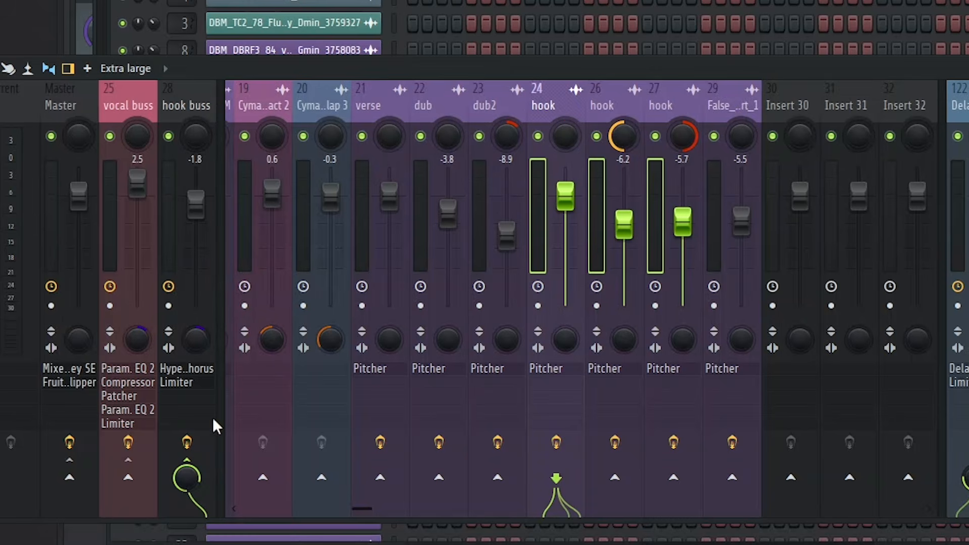
{"action": "right_click", "coordinate": [186, 458]}
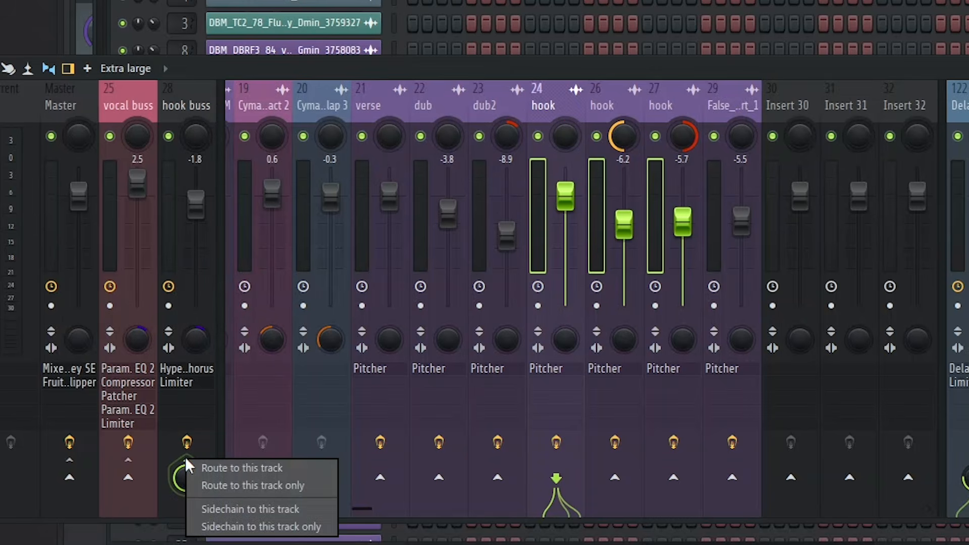
{"action": "left_click", "coordinate": [229, 485]}
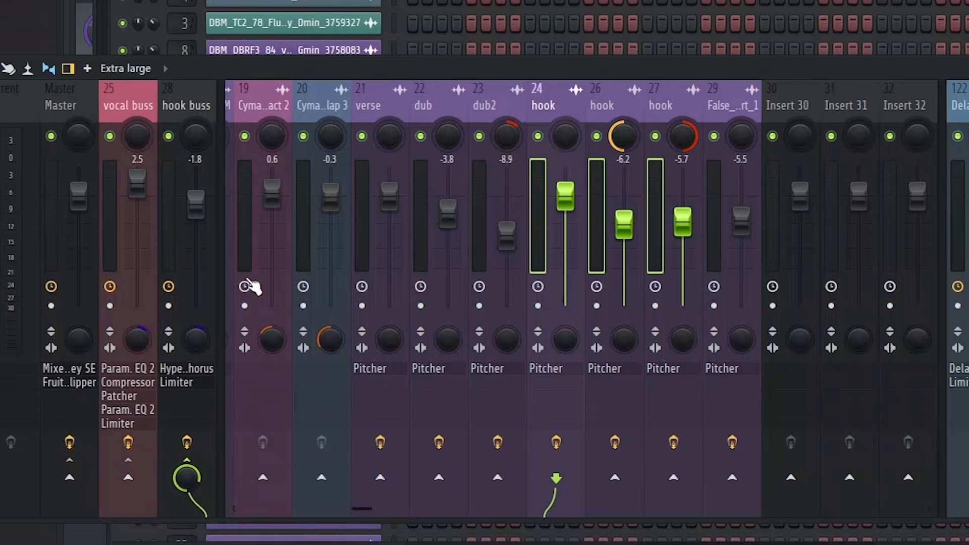
Step: Route the hook buss to the vocal buss only
{"action": "left_click", "coordinate": [195, 100]}
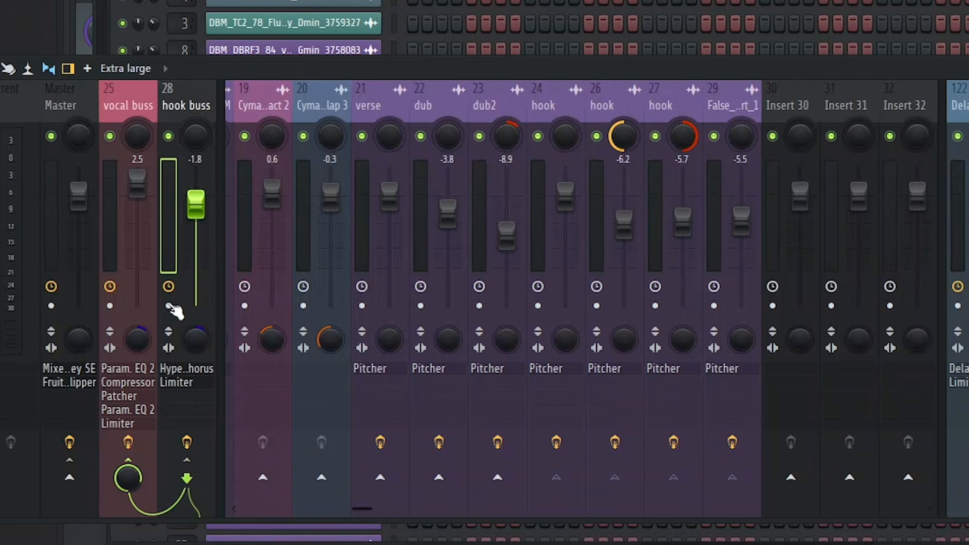
{"action": "right_click", "coordinate": [129, 467]}
{"action": "left_click", "coordinate": [161, 482]}
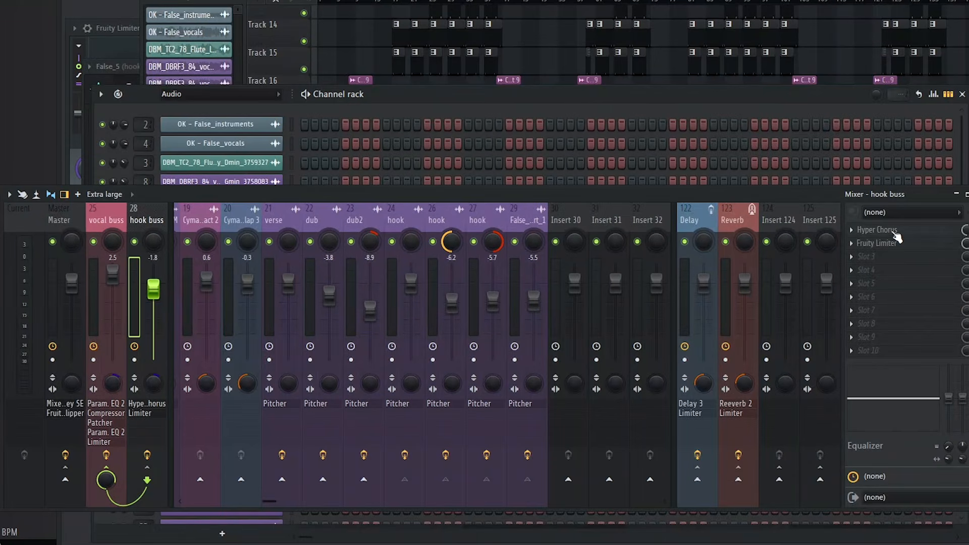
Step: Open Hyper Chorus and Fruity Limiter on the hook buss and examine their settings
{"action": "left_click", "coordinate": [894, 232]}
{"action": "left_click_drag", "start_coordinate": [466, 80], "coordinate": [449, 31]}
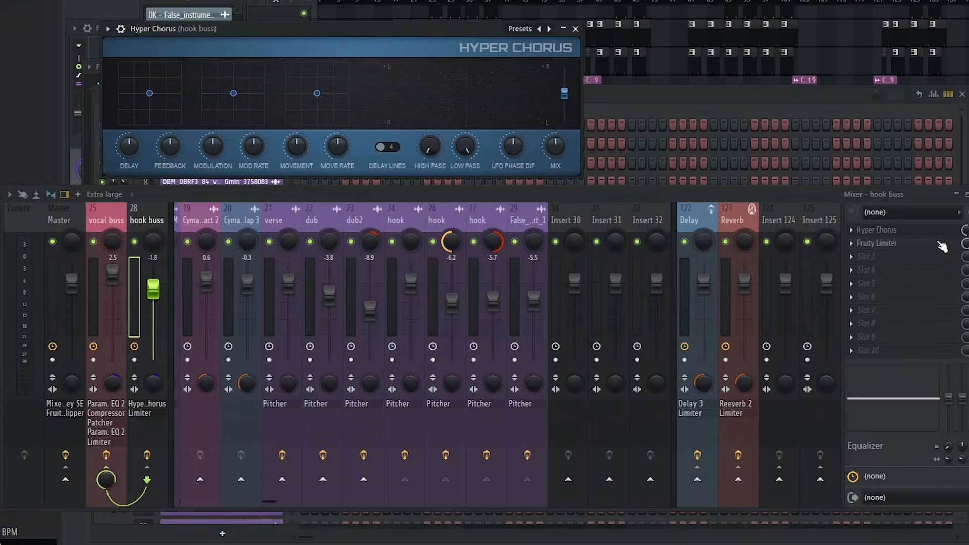
{"action": "left_click", "coordinate": [916, 246]}
{"action": "left_click_drag", "start_coordinate": [490, 198], "coordinate": [489, 281]}
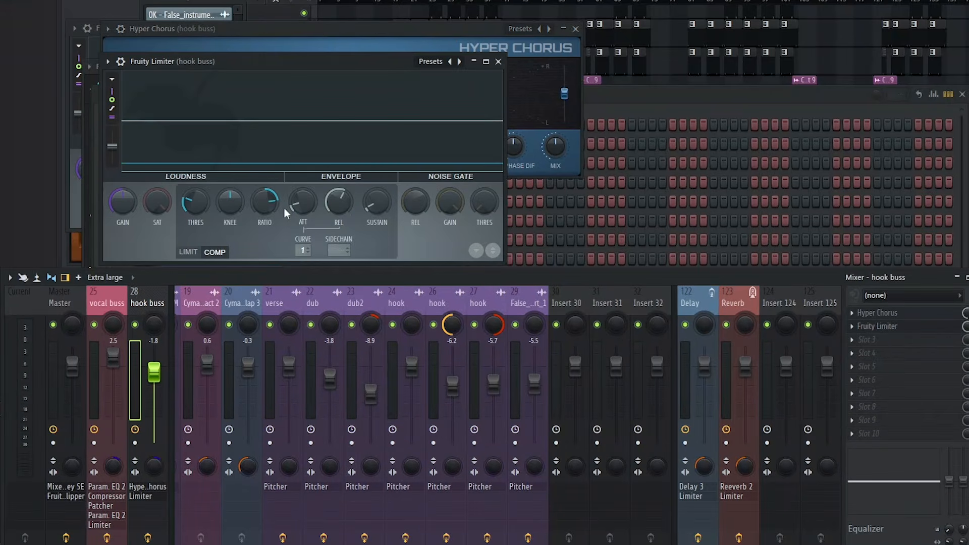
{"action": "left_click_drag", "start_coordinate": [328, 59], "coordinate": [341, 57]}
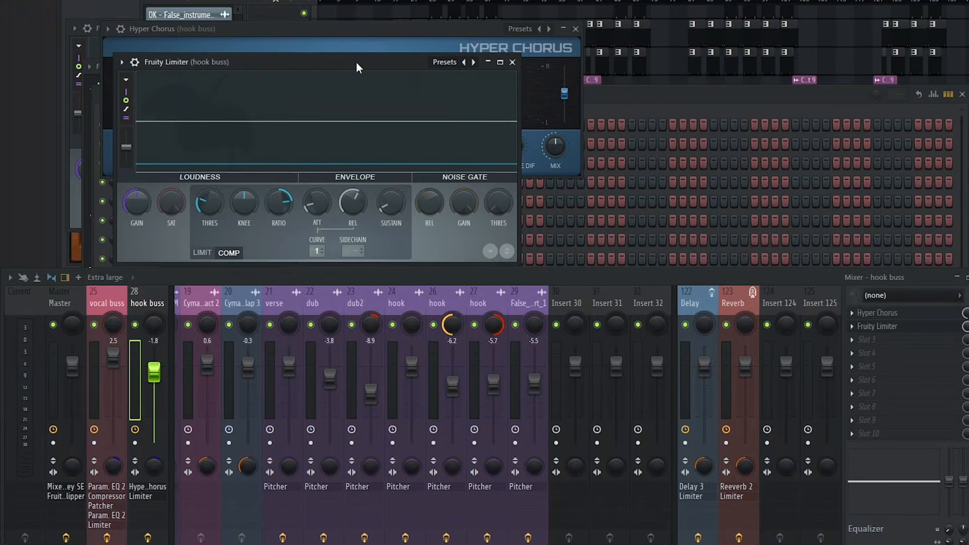
Step: Bring the whole mixer into view and send the hook buss to the Reverb and Delay tracks
{"action": "left_click_drag", "start_coordinate": [309, 273], "coordinate": [312, 246]}
{"action": "left_click_drag", "start_coordinate": [161, 245], "coordinate": [135, 168]}
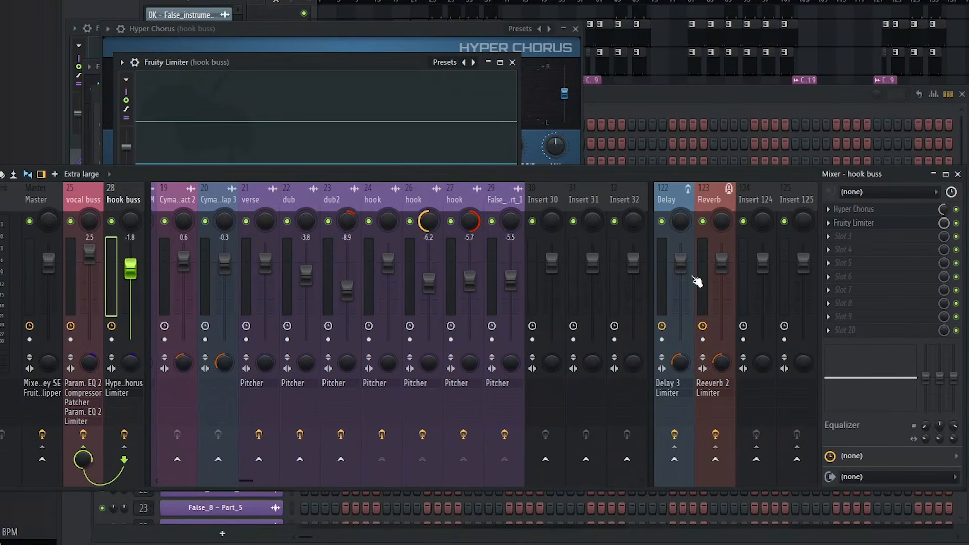
{"action": "left_click", "coordinate": [716, 460]}
{"action": "left_click", "coordinate": [675, 460]}
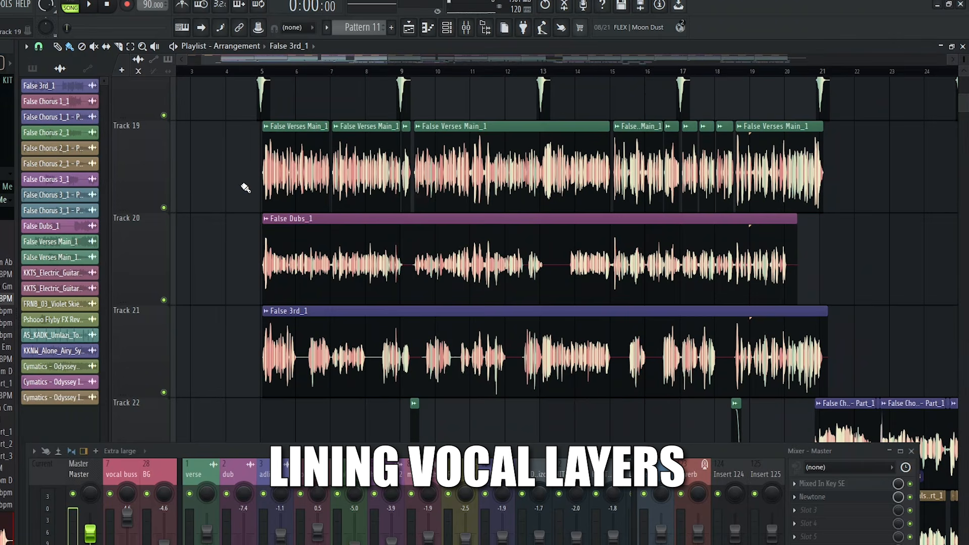
{"action": "left_click_drag", "start_coordinate": [242, 185], "coordinate": [814, 205]}
{"action": "left_click_drag", "start_coordinate": [222, 247], "coordinate": [841, 273]}
{"action": "left_click_drag", "start_coordinate": [228, 336], "coordinate": [863, 361]}
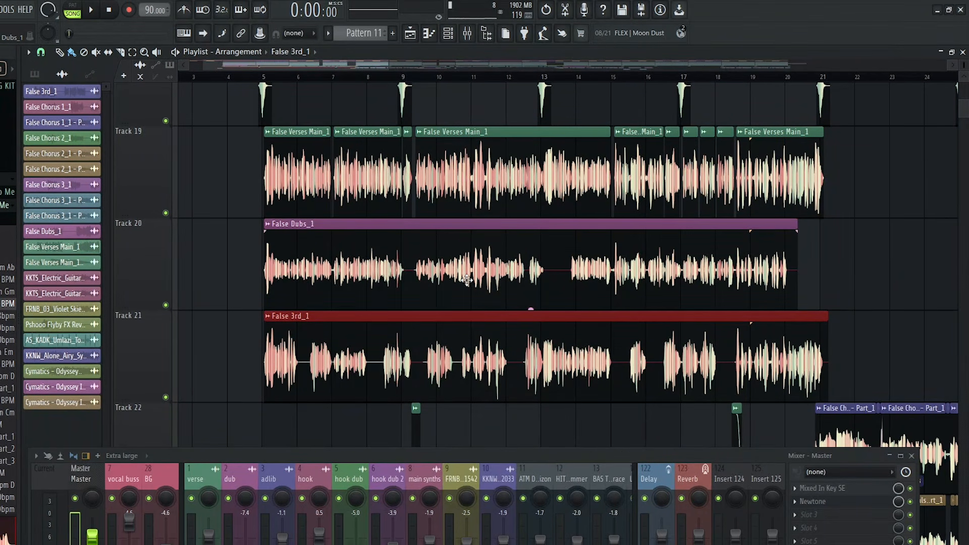
{"action": "scroll", "coordinate": [533, 268], "scroll_direction": "down", "scroll_amount": 1}
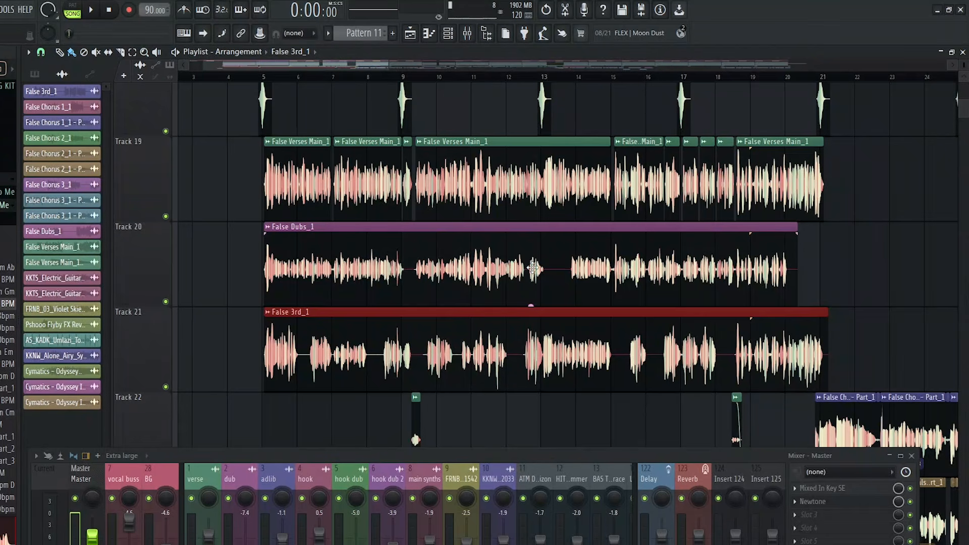
{"action": "scroll", "coordinate": [270, 279], "scroll_direction": "down", "scroll_amount": 1}
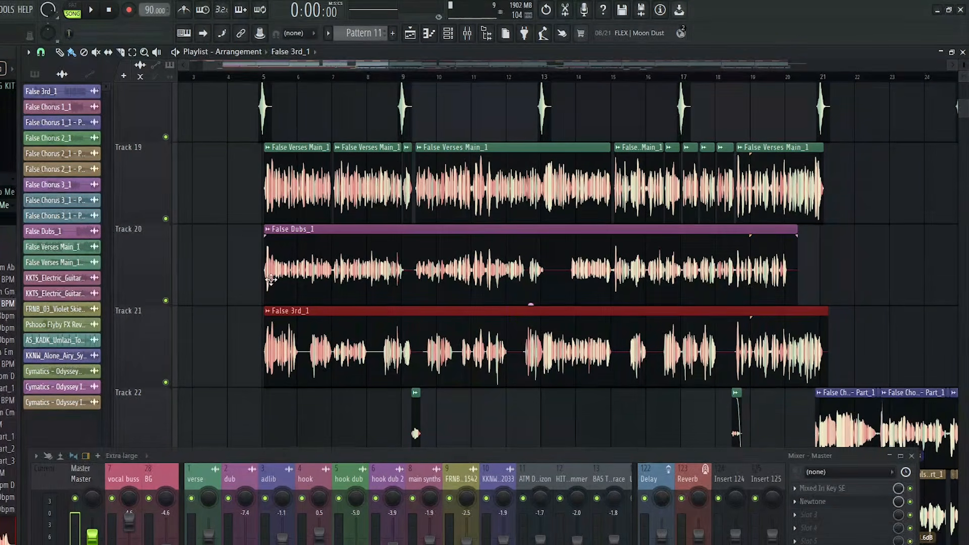
Step: Chop the False Dubs_1 clip on track 20 into beats
{"action": "left_click", "coordinate": [267, 231]}
{"action": "scroll", "coordinate": [267, 232], "scroll_direction": "up", "scroll_amount": 1}
{"action": "left_click", "coordinate": [267, 231]}
{"action": "mouse_move", "coordinate": [301, 417]}
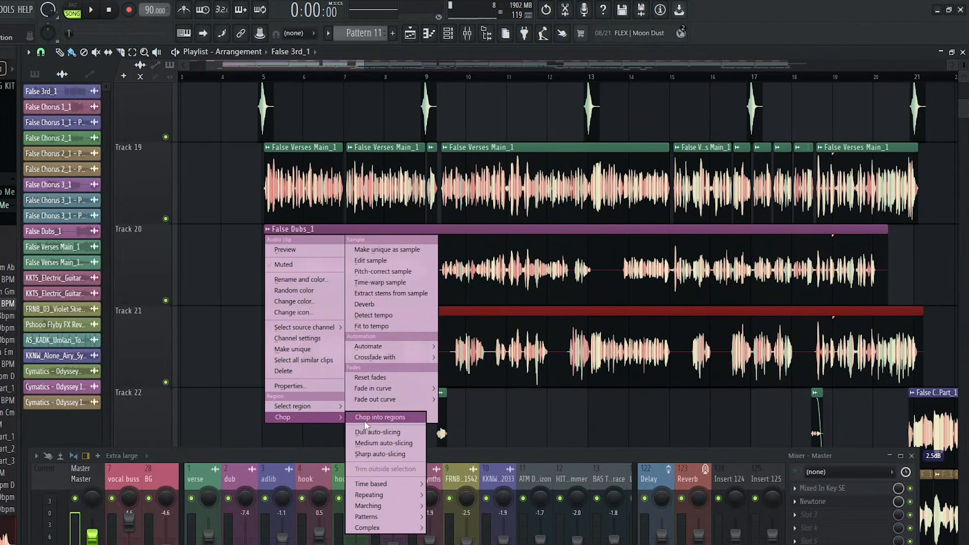
{"action": "mouse_move", "coordinate": [390, 484]}
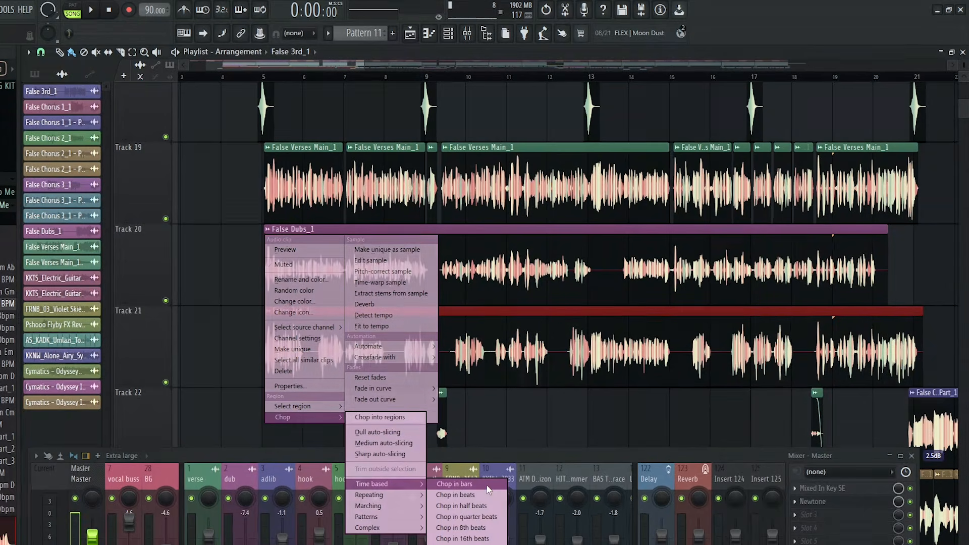
{"action": "left_click", "coordinate": [478, 495]}
Step: Compare the chopped False Dubs_1 waveform with the lead vocal and False 3rd_1 between bars 5 and 6
{"action": "scroll", "coordinate": [294, 282], "scroll_direction": "up", "scroll_amount": 5}
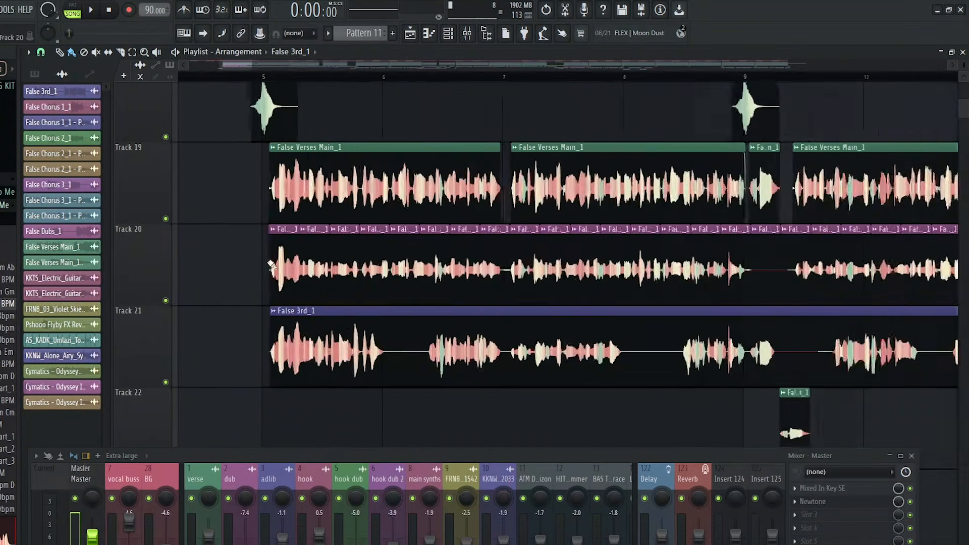
{"action": "scroll", "coordinate": [502, 266], "scroll_direction": "up", "scroll_amount": 2}
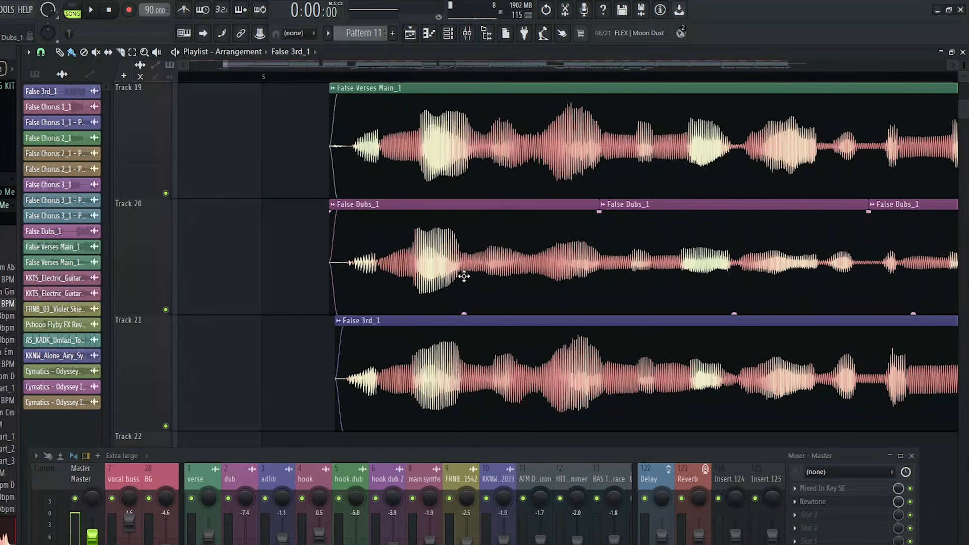
{"action": "scroll", "coordinate": [434, 272], "scroll_direction": "down", "scroll_amount": 6}
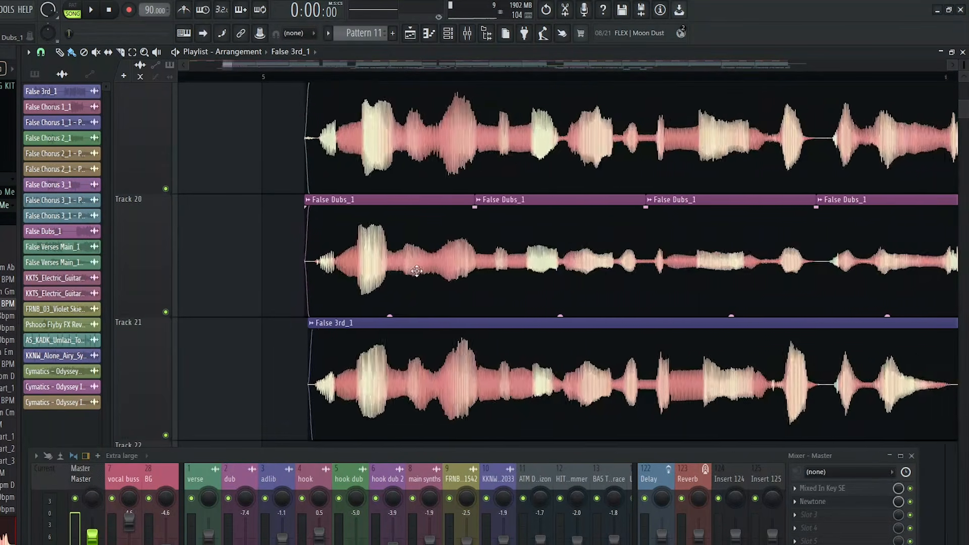
{"action": "scroll", "coordinate": [391, 267], "scroll_direction": "up", "scroll_amount": 2}
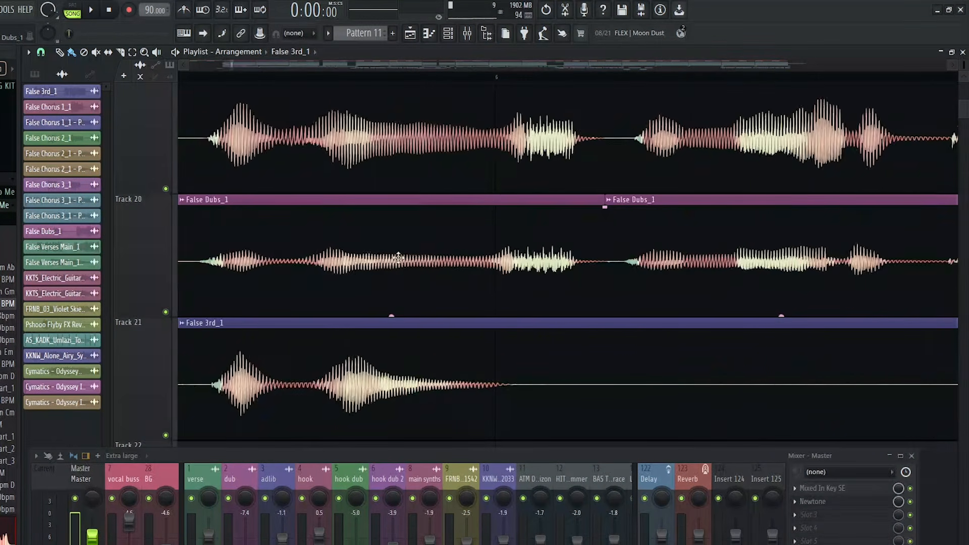
{"action": "scroll", "coordinate": [384, 257], "scroll_direction": "down", "scroll_amount": 4}
{"action": "scroll", "coordinate": [377, 251], "scroll_direction": "down", "scroll_amount": 2}
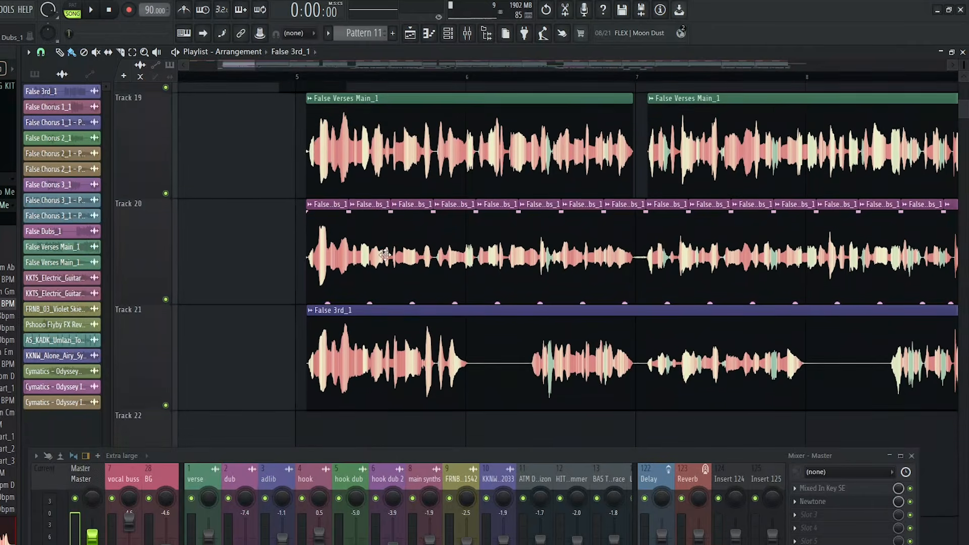
{"action": "scroll", "coordinate": [374, 251], "scroll_direction": "up", "scroll_amount": 3}
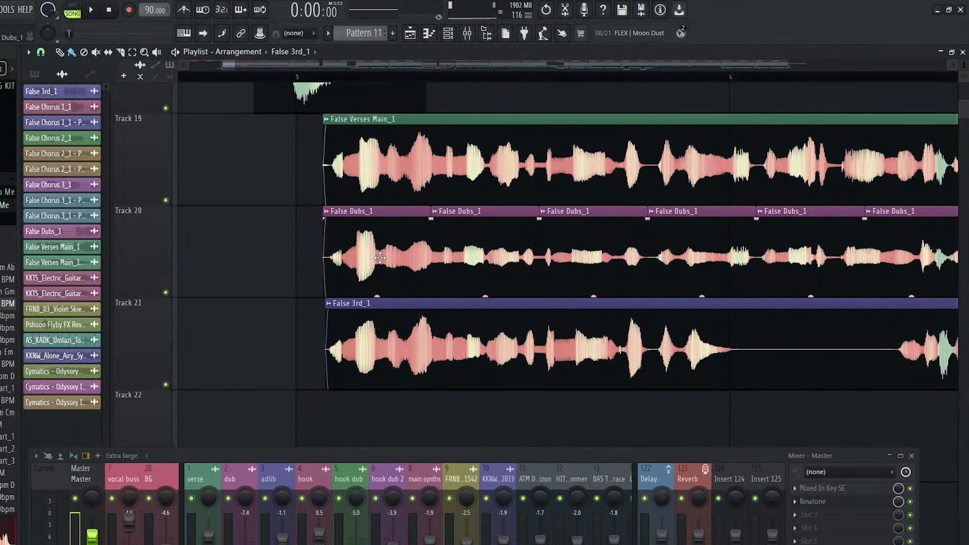
{"action": "scroll", "coordinate": [379, 258], "scroll_direction": "up", "scroll_amount": 2}
{"action": "scroll", "coordinate": [380, 250], "scroll_direction": "down", "scroll_amount": 2}
{"action": "scroll", "coordinate": [379, 246], "scroll_direction": "down", "scroll_amount": 2}
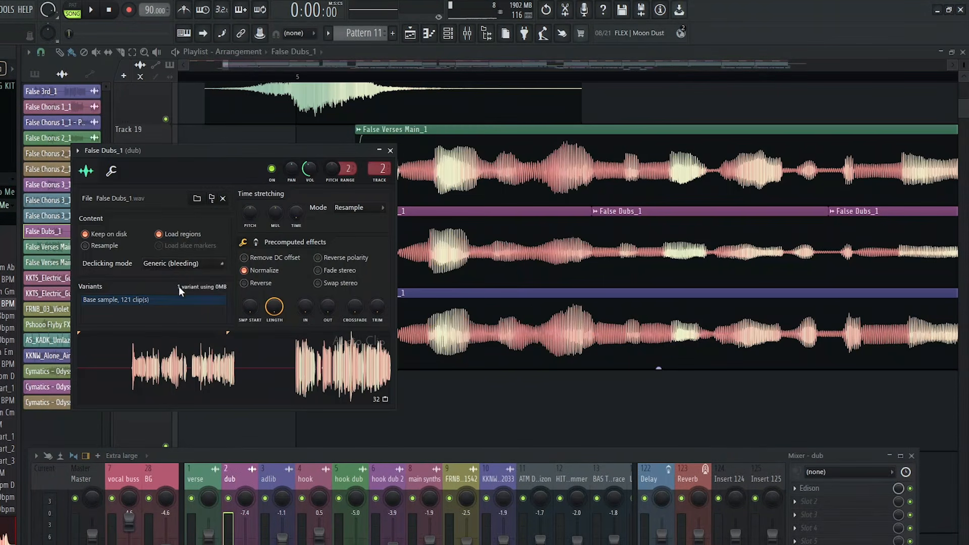
Step: Change the declicking mode in the False Dubs_1 channel settings and close them
{"action": "left_click", "coordinate": [179, 264]}
{"action": "left_click", "coordinate": [171, 307]}
{"action": "key", "text": "Escape"}
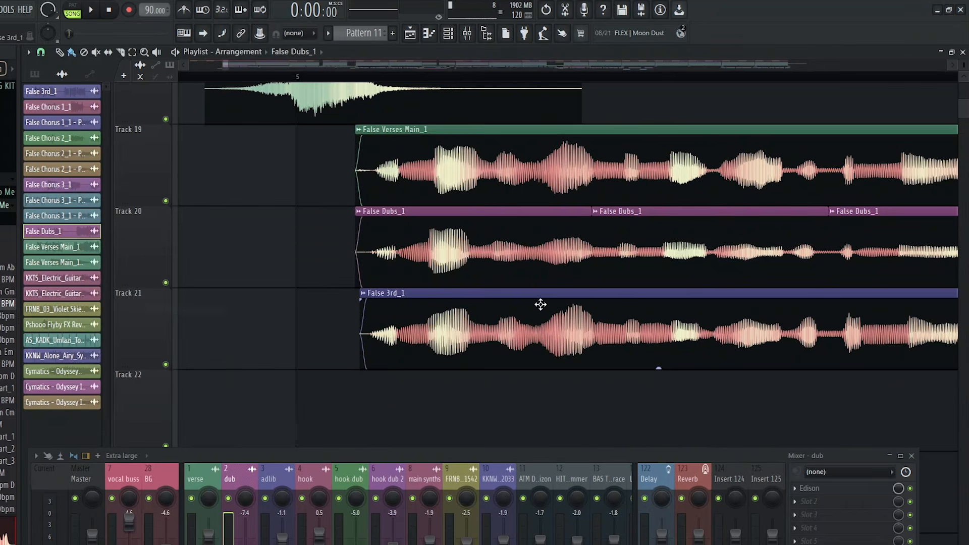
Step: Line up the False Dubs_1 slices on track 20 with the lead vocal waveform, from bar 5 to just past bar 6
{"action": "left_click_drag", "start_coordinate": [585, 211], "coordinate": [587, 212]}
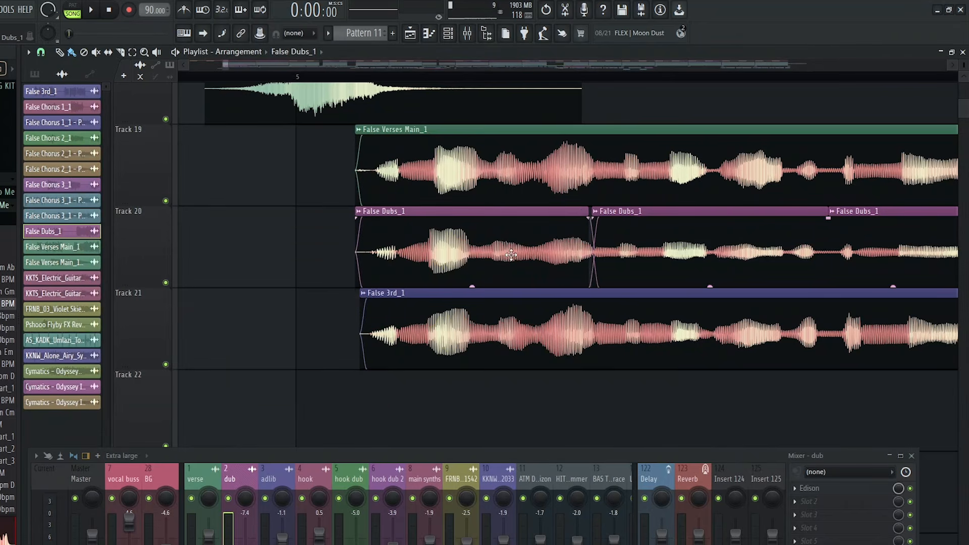
{"action": "left_click_drag", "start_coordinate": [511, 254], "coordinate": [512, 255]}
{"action": "left_click_drag", "start_coordinate": [888, 273], "coordinate": [478, 275]}
{"action": "left_click_drag", "start_coordinate": [402, 277], "coordinate": [572, 286]}
{"action": "mouse_move", "coordinate": [450, 263]}
{"action": "left_mouse_down"}
{"action": "mouse_move", "coordinate": [461, 262]}
{"action": "mouse_move", "coordinate": [451, 260]}
{"action": "left_mouse_up"}
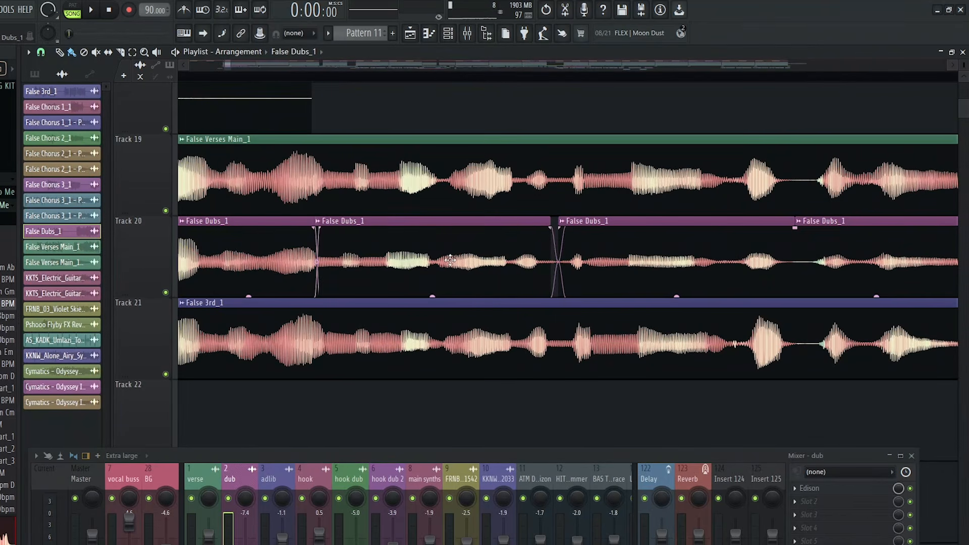
{"action": "left_click_drag", "start_coordinate": [666, 257], "coordinate": [311, 255]}
{"action": "left_click_drag", "start_coordinate": [507, 264], "coordinate": [515, 264]}
{"action": "left_click_drag", "start_coordinate": [610, 273], "coordinate": [204, 256]}
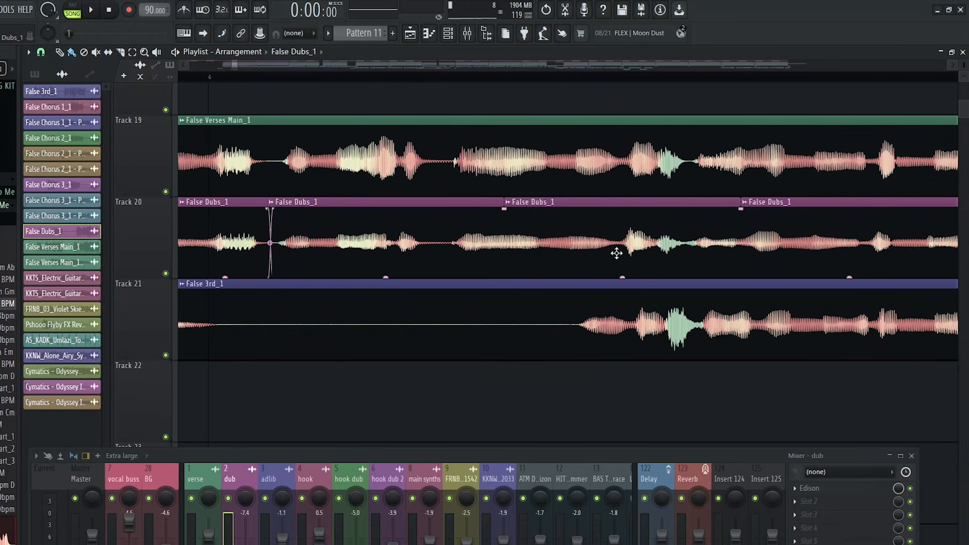
{"action": "left_click_drag", "start_coordinate": [580, 244], "coordinate": [578, 244]}
Step: Chop the False 3rd_1 clip on track 21 into beats
{"action": "scroll", "coordinate": [515, 289], "scroll_direction": "down", "scroll_amount": 10}
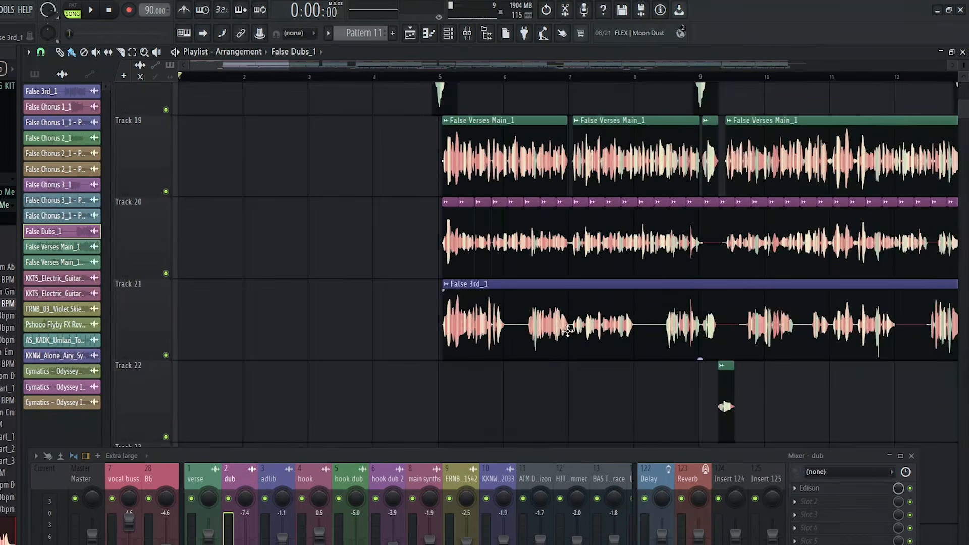
{"action": "right_click", "coordinate": [451, 293]}
{"action": "mouse_move", "coordinate": [484, 472]}
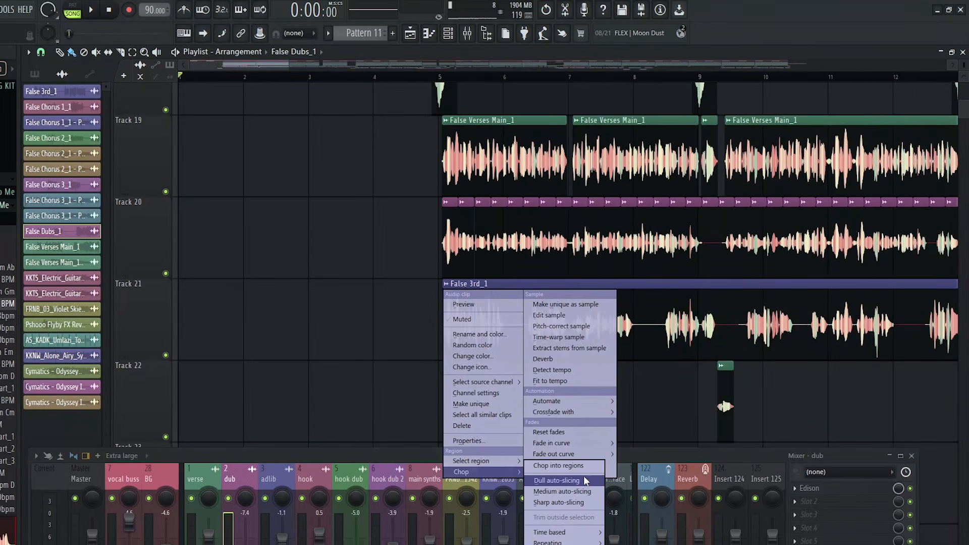
{"action": "mouse_move", "coordinate": [566, 532]}
{"action": "left_click", "coordinate": [634, 520]}
Step: Delete the silent False 3rd_1 slice just after bar 6 and trim the silence from the edges of the neighbouring slices
{"action": "scroll", "coordinate": [488, 383], "scroll_direction": "up", "scroll_amount": 5}
{"action": "right_click", "coordinate": [551, 324]}
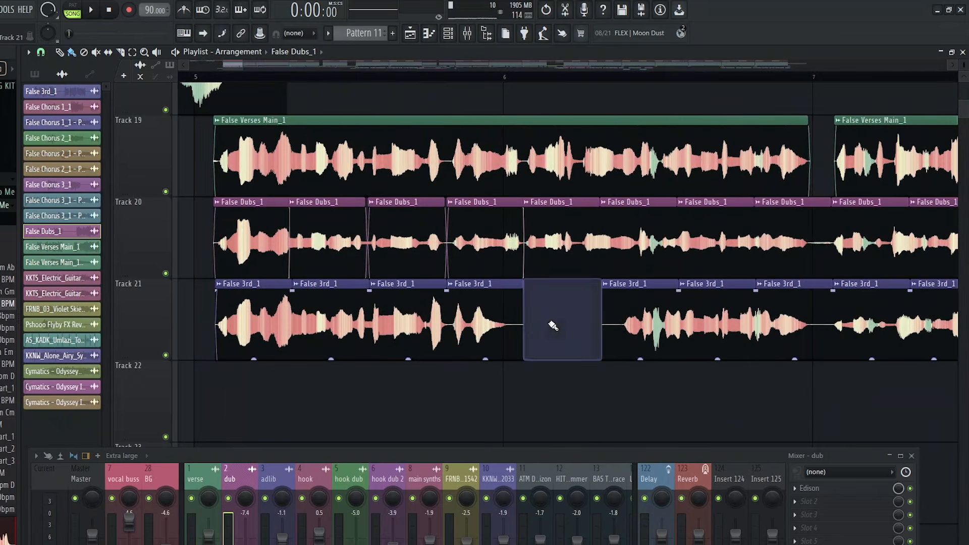
{"action": "scroll", "coordinate": [505, 325], "scroll_direction": "down", "scroll_amount": 2}
{"action": "scroll", "coordinate": [623, 340], "scroll_direction": "up", "scroll_amount": 4}
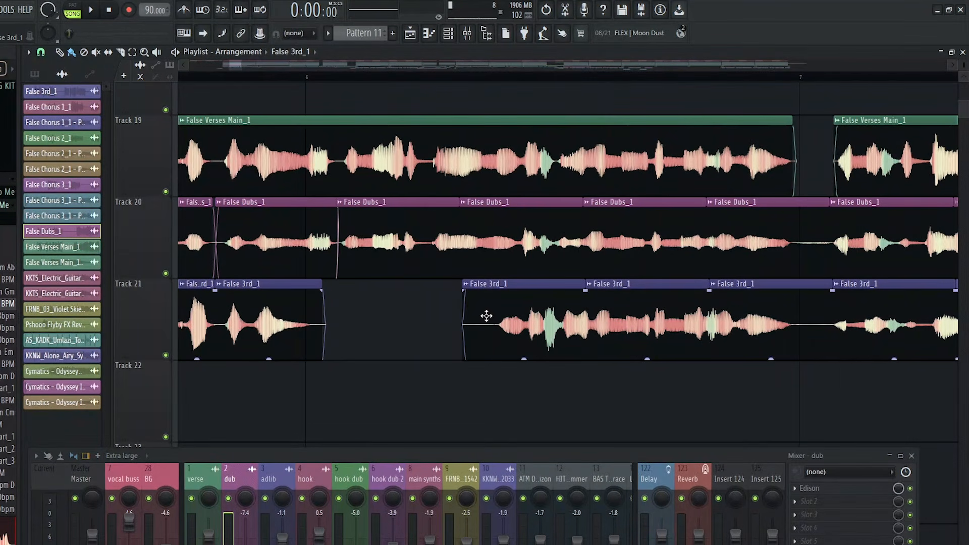
{"action": "left_click_drag", "start_coordinate": [465, 334], "coordinate": [495, 336]}
{"action": "scroll", "coordinate": [376, 342], "scroll_direction": "down", "scroll_amount": 2}
Step: Trim the silent gap at bar 7 from the False 3rd_1 slices and cut the same gap out of False Dubs_1
{"action": "scroll", "coordinate": [652, 344], "scroll_direction": "up", "scroll_amount": 3}
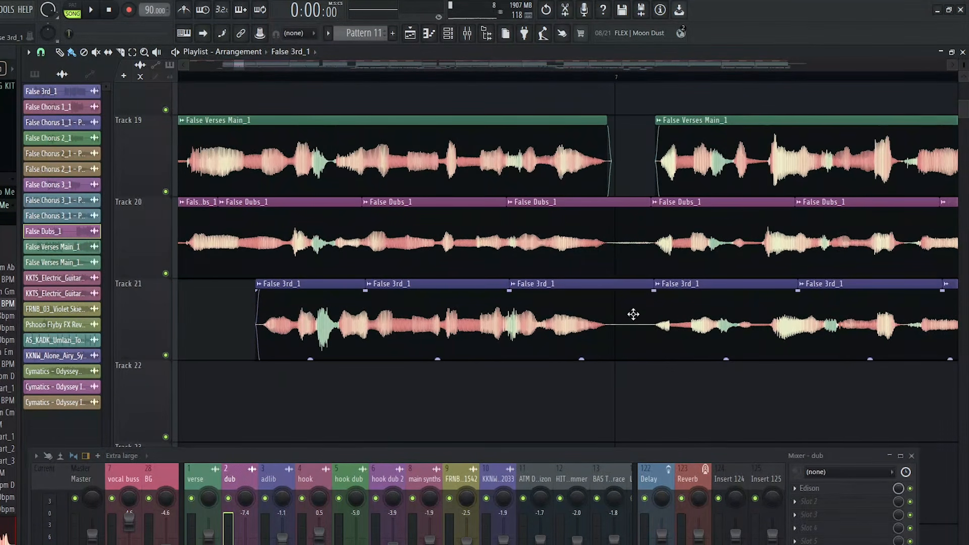
{"action": "left_click_drag", "start_coordinate": [652, 312], "coordinate": [613, 312]}
{"action": "scroll", "coordinate": [617, 303], "scroll_direction": "up", "scroll_amount": 2}
{"action": "key", "text": "c"}
{"action": "left_click", "coordinate": [612, 251]}
{"action": "key", "text": "b"}
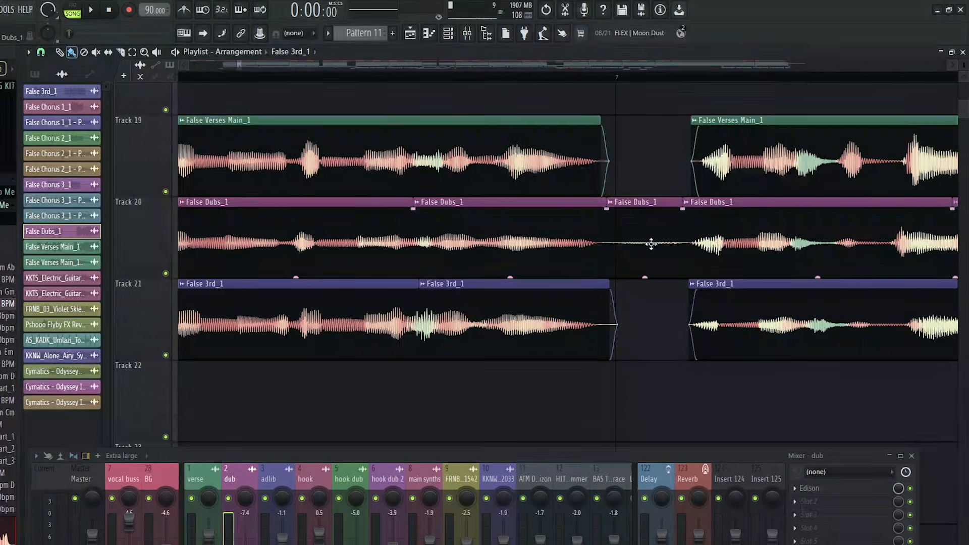
{"action": "right_click", "coordinate": [651, 244]}
{"action": "scroll", "coordinate": [593, 228], "scroll_direction": "down", "scroll_amount": 4}
{"action": "scroll", "coordinate": [430, 238], "scroll_direction": "down", "scroll_amount": 1}
{"action": "scroll", "coordinate": [332, 338], "scroll_direction": "up", "scroll_amount": 1}
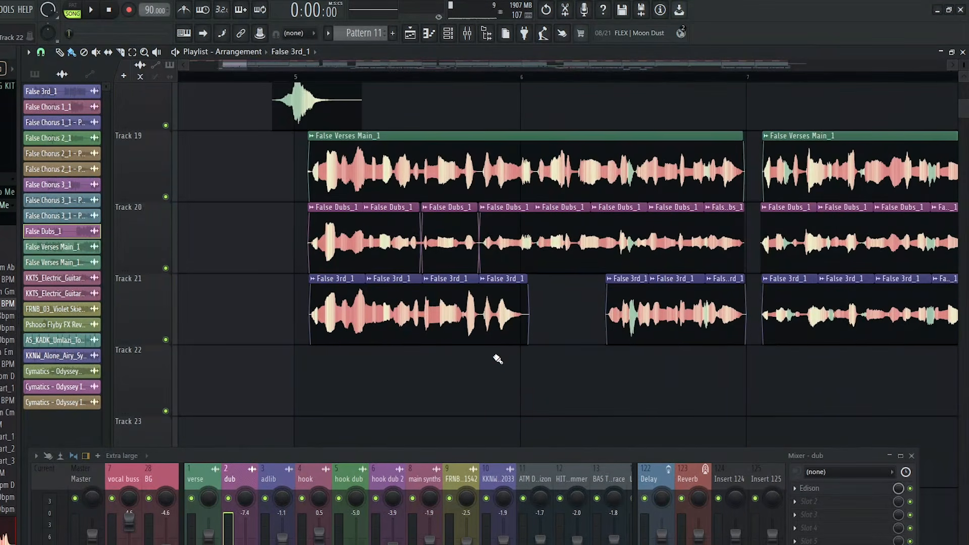
Step: Cut the first False 3rd_1 slice on track 21 partway through, shortly after bar 5
{"action": "scroll", "coordinate": [352, 350], "scroll_direction": "up", "scroll_amount": 5}
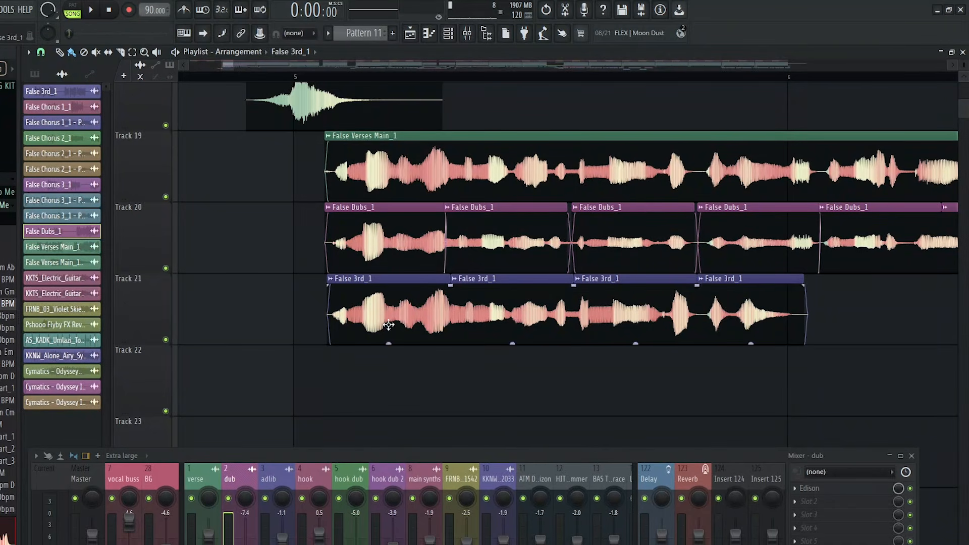
{"action": "scroll", "coordinate": [389, 324], "scroll_direction": "up", "scroll_amount": 4}
{"action": "scroll", "coordinate": [510, 372], "scroll_direction": "up", "scroll_amount": 4}
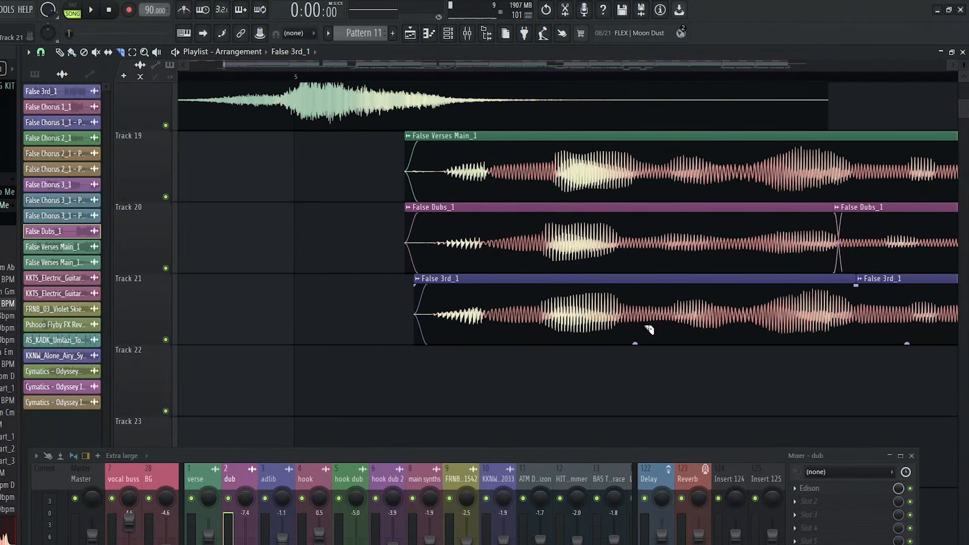
{"action": "left_click", "coordinate": [631, 326]}
Step: Line up the False Dubs_1 slices around bar 10 with the lead vocal on track 19
{"action": "scroll", "coordinate": [247, 283], "scroll_direction": "down", "scroll_amount": 9}
{"action": "scroll", "coordinate": [281, 296], "scroll_direction": "down", "scroll_amount": 8}
{"action": "scroll", "coordinate": [640, 281], "scroll_direction": "up", "scroll_amount": 13}
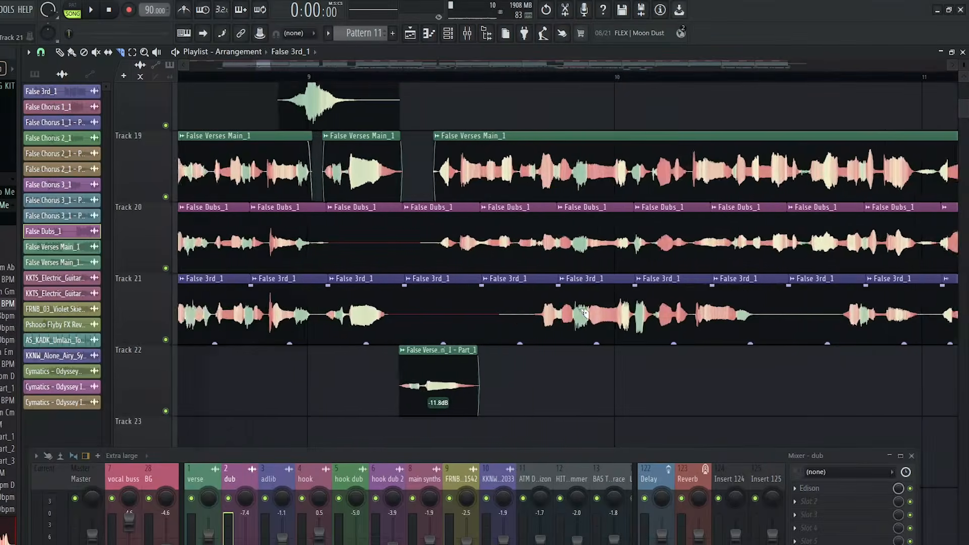
{"action": "left_click_drag", "start_coordinate": [258, 246], "coordinate": [260, 255]}
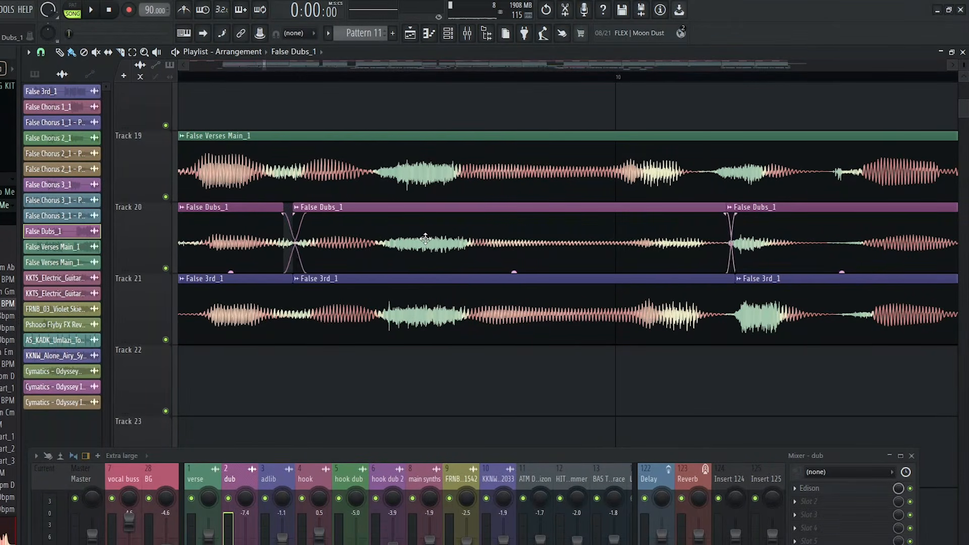
{"action": "scroll", "coordinate": [614, 249], "scroll_direction": "down", "scroll_amount": 3}
{"action": "scroll", "coordinate": [818, 270], "scroll_direction": "up", "scroll_amount": 3}
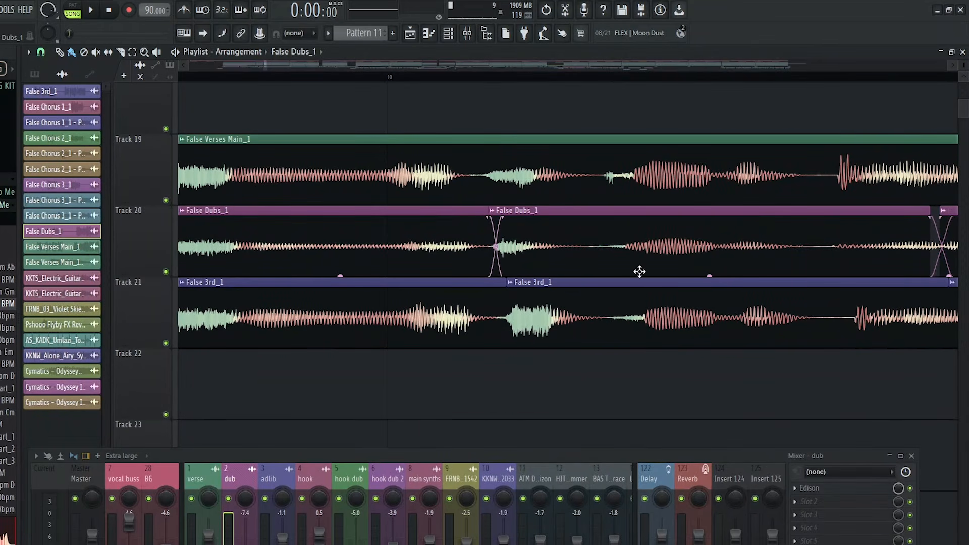
{"action": "mouse_move", "coordinate": [760, 281]}
{"action": "left_mouse_down"}
{"action": "mouse_move", "coordinate": [489, 320]}
{"action": "mouse_move", "coordinate": [626, 249]}
{"action": "mouse_move", "coordinate": [521, 296]}
{"action": "mouse_move", "coordinate": [662, 292]}
{"action": "mouse_move", "coordinate": [463, 256]}
{"action": "left_mouse_up"}
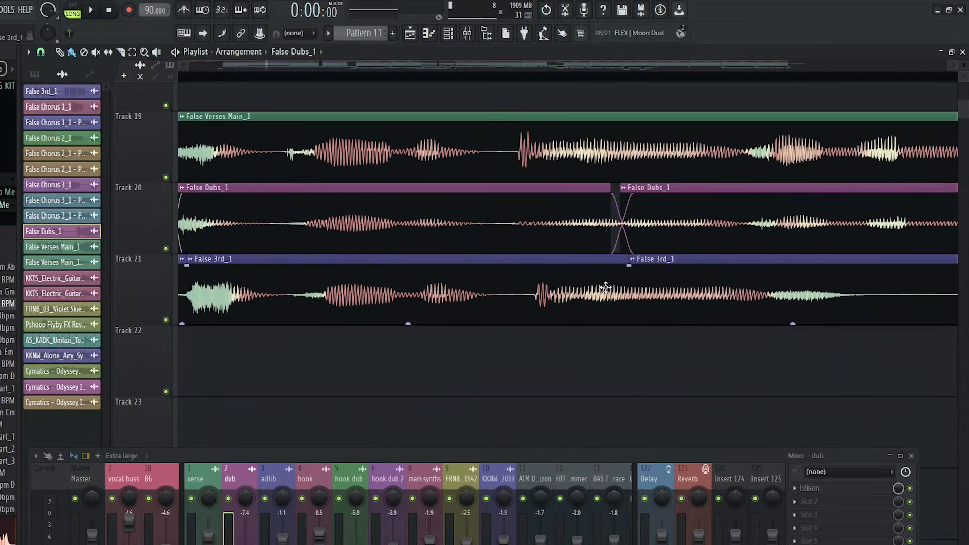
{"action": "left_click_drag", "start_coordinate": [597, 292], "coordinate": [308, 324]}
{"action": "left_click_drag", "start_coordinate": [677, 319], "coordinate": [415, 297]}
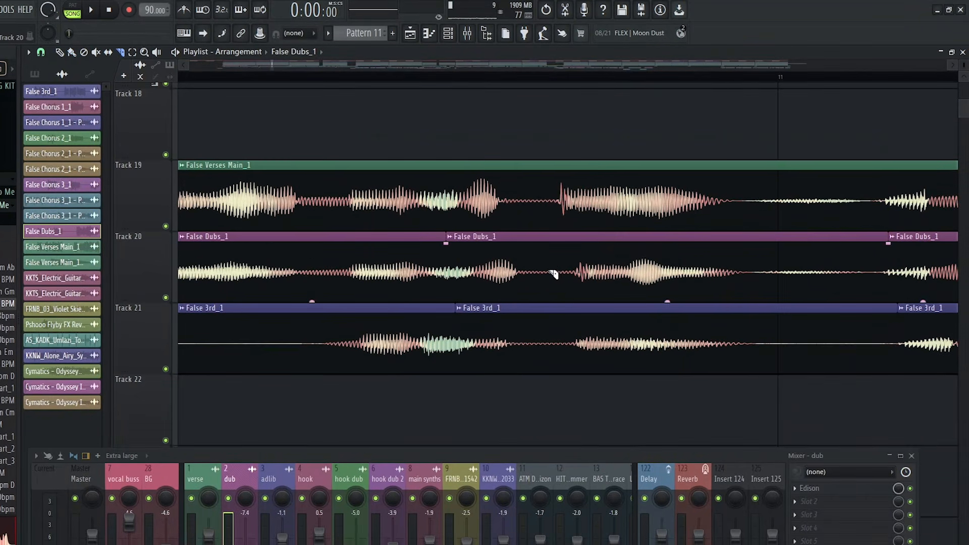
Step: Cut the silent piece at bar 11 out of False Dubs_1 and shift the phrase before it to match the lead vocal
{"action": "right_click", "coordinate": [828, 264]}
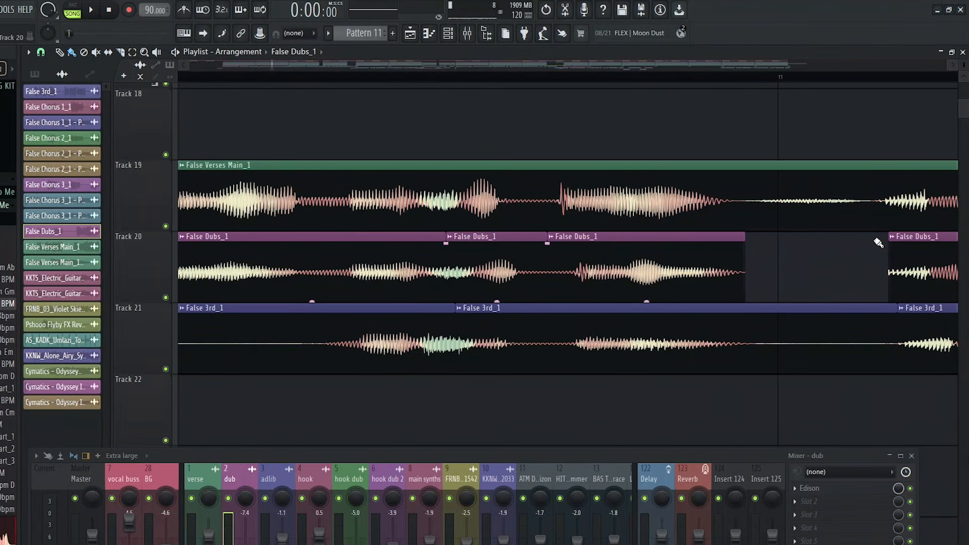
{"action": "left_click_drag", "start_coordinate": [690, 273], "coordinate": [666, 264]}
{"action": "scroll", "coordinate": [462, 290], "scroll_direction": "down", "scroll_amount": 4}
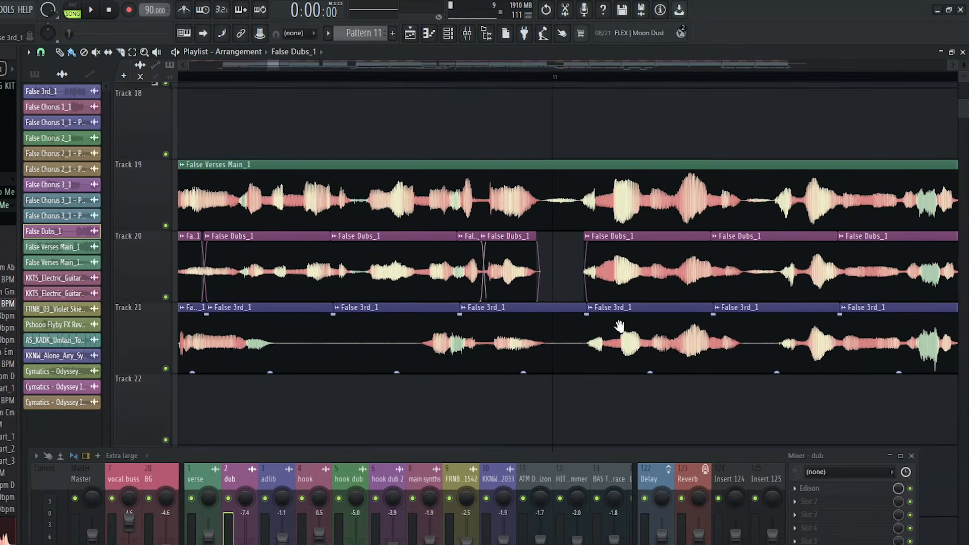
Step: Slice the quiet breath at bar 11 in False Verses Main_1 into its own clip and lower its volume to -10.2 dB
{"action": "left_click_drag", "start_coordinate": [619, 327], "coordinate": [489, 310]}
{"action": "scroll", "coordinate": [423, 227], "scroll_direction": "up", "scroll_amount": 2}
{"action": "key", "text": "c"}
{"action": "scroll", "coordinate": [448, 212], "scroll_direction": "up", "scroll_amount": 1}
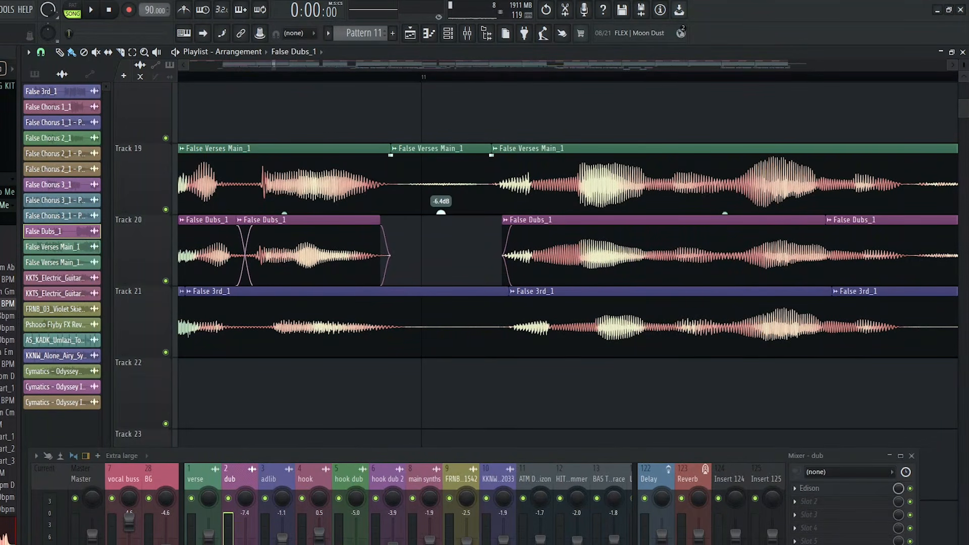
{"action": "left_click_drag", "start_coordinate": [441, 213], "coordinate": [441, 215]}
{"action": "scroll", "coordinate": [441, 215], "scroll_direction": "down", "scroll_amount": 1}
Step: Slice the second quiet breath after bar 11 in False Verses Main_1 into its own clip and lower its volume to -6.0 dB
{"action": "left_click_drag", "start_coordinate": [757, 200], "coordinate": [551, 193]}
{"action": "key", "text": "c"}
{"action": "left_click", "coordinate": [577, 189]}
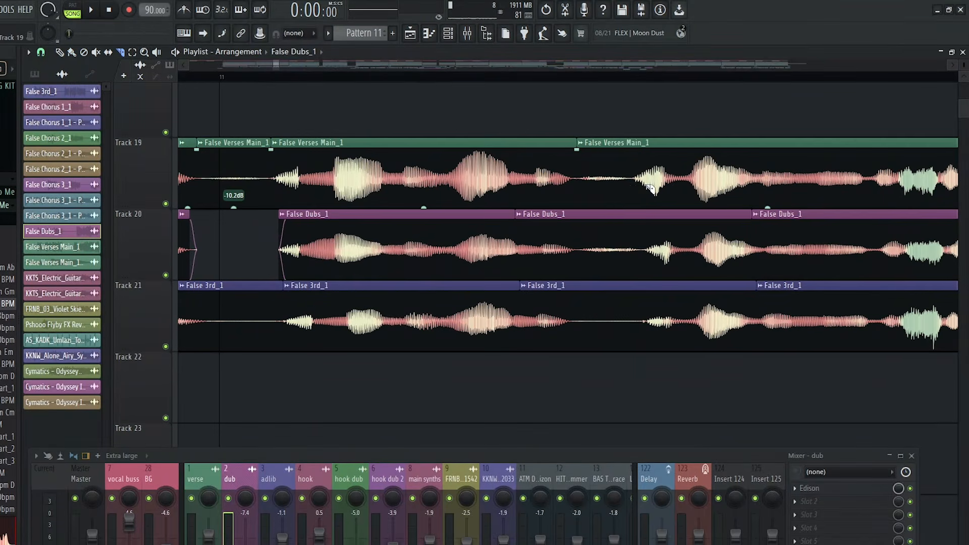
{"action": "left_click", "coordinate": [631, 188]}
{"action": "right_click", "coordinate": [602, 185]}
{"action": "key", "text": "ctrl+z"}
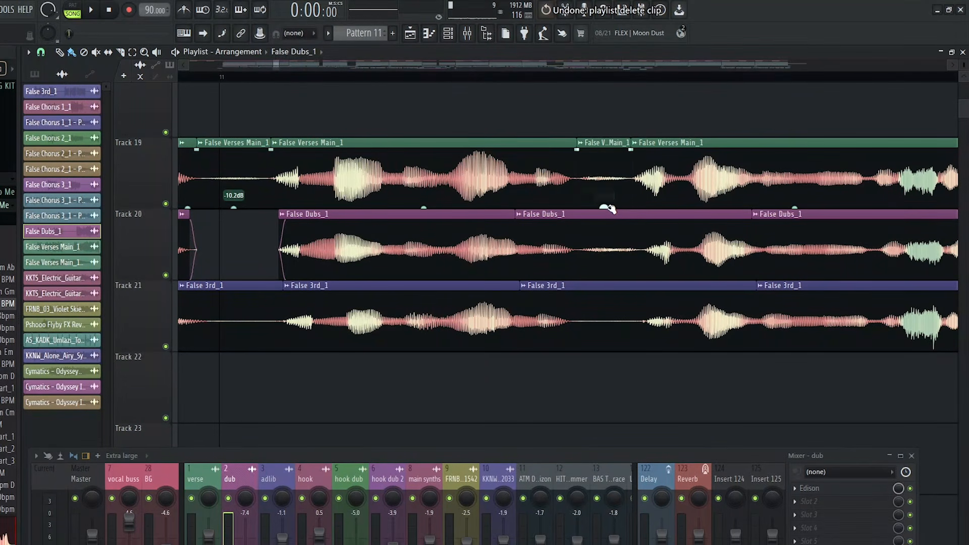
Step: Cut the quiet piece of False Dubs_1 on track 20 beneath the second lead breath into its own slice and delete it
{"action": "left_click", "coordinate": [582, 255]}
{"action": "left_click", "coordinate": [643, 254]}
{"action": "key", "text": "b"}
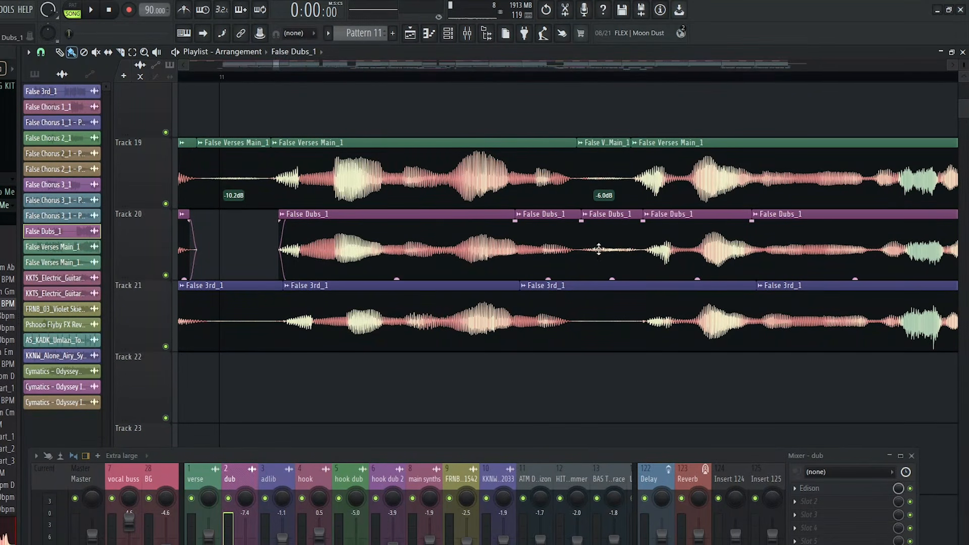
{"action": "right_click", "coordinate": [599, 248]}
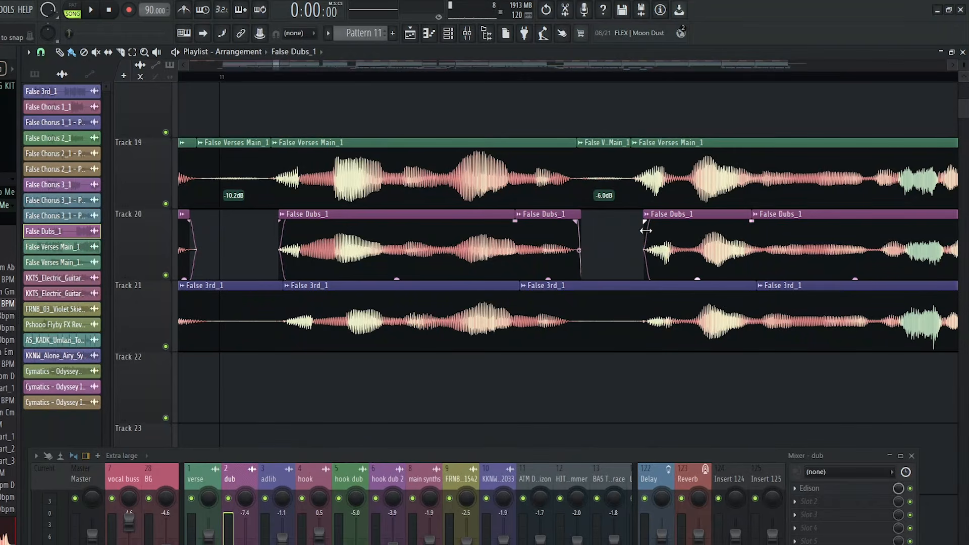
Step: Cut the silent piece of False 3rd_1 on track 21 beneath the same breath and remove it
{"action": "left_click", "coordinate": [579, 332]}
{"action": "right_click", "coordinate": [647, 332]}
{"action": "key", "text": "b"}
{"action": "scroll", "coordinate": [644, 337], "scroll_direction": "down", "scroll_amount": 3}
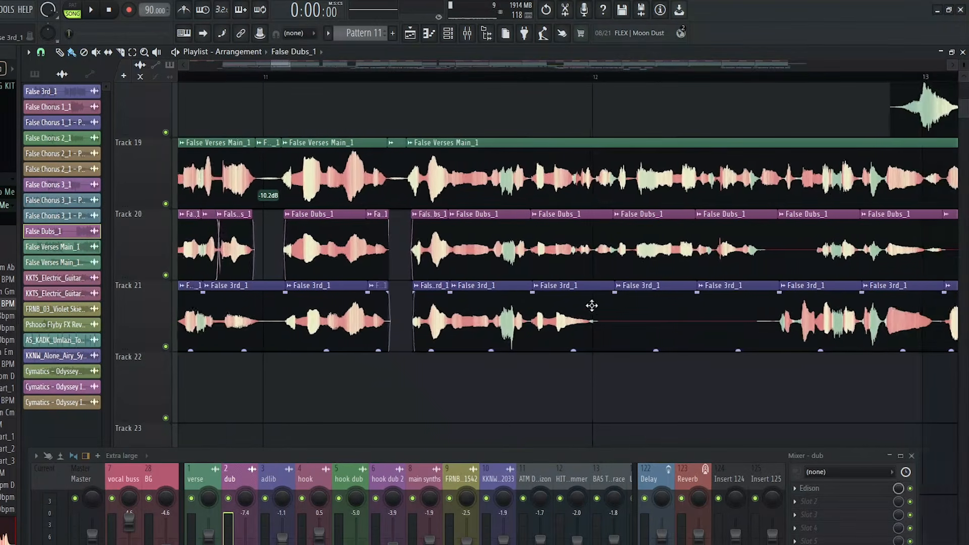
Step: Delete the two silent False 3rd_1 slices after bar 12 and trim the silent end of the slice before them
{"action": "right_click", "coordinate": [693, 335]}
{"action": "right_click", "coordinate": [764, 318]}
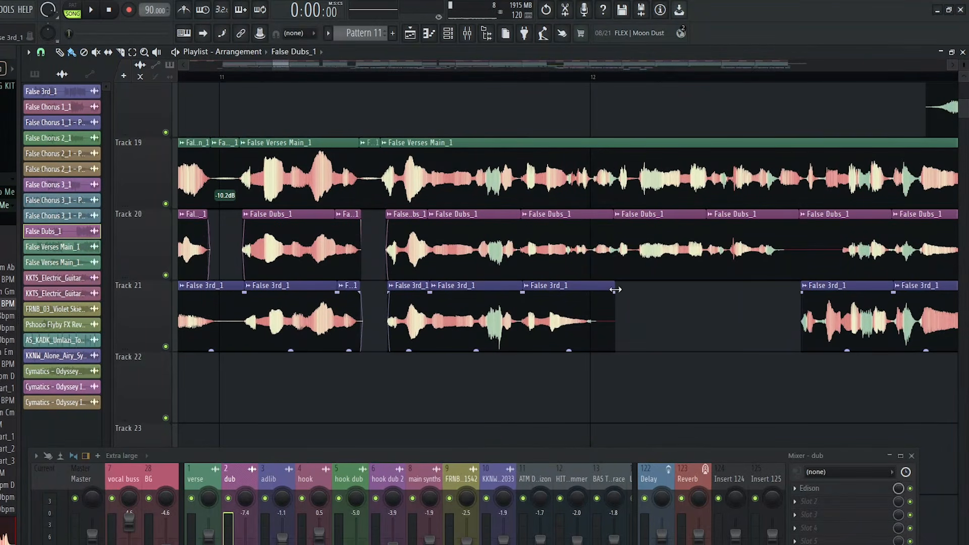
{"action": "left_click_drag", "start_coordinate": [615, 290], "coordinate": [609, 290]}
Step: Trim the False Dubs_1 slices on either side of the silent passage midway between bars 12 and 13 to leave a gap
{"action": "left_click_drag", "start_coordinate": [800, 247], "coordinate": [837, 247]}
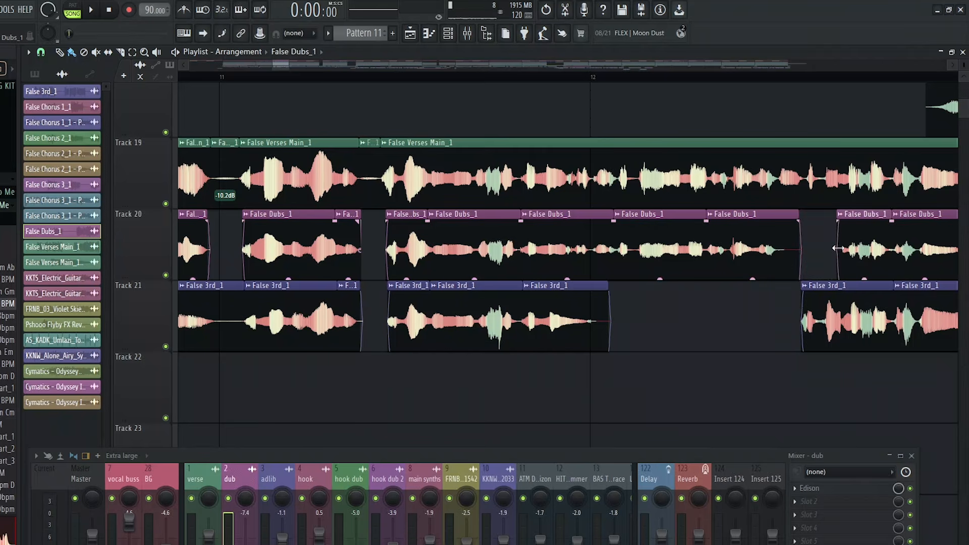
{"action": "left_click_drag", "start_coordinate": [800, 221], "coordinate": [795, 221]}
{"action": "scroll", "coordinate": [662, 297], "scroll_direction": "down", "scroll_amount": 3}
{"action": "scroll", "coordinate": [662, 296], "scroll_direction": "right", "scroll_amount": 3}
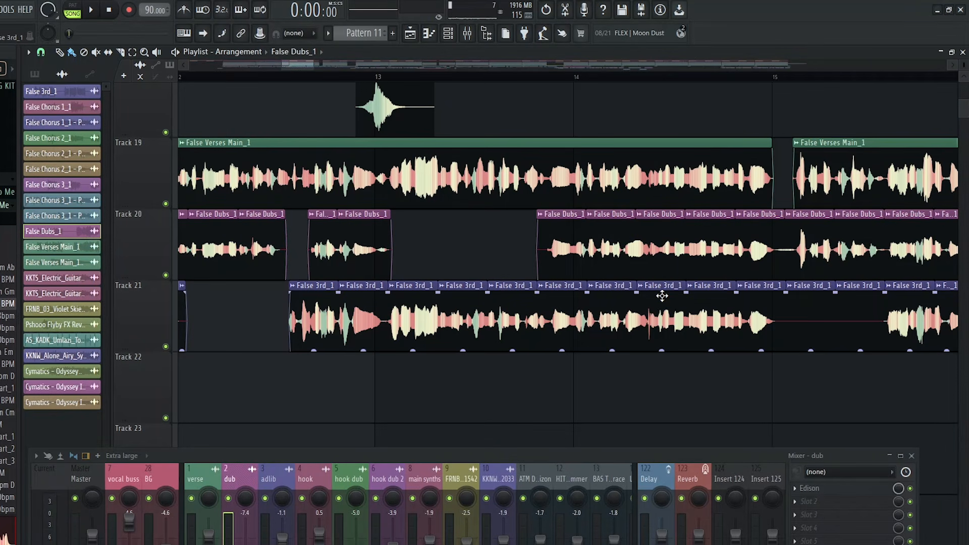